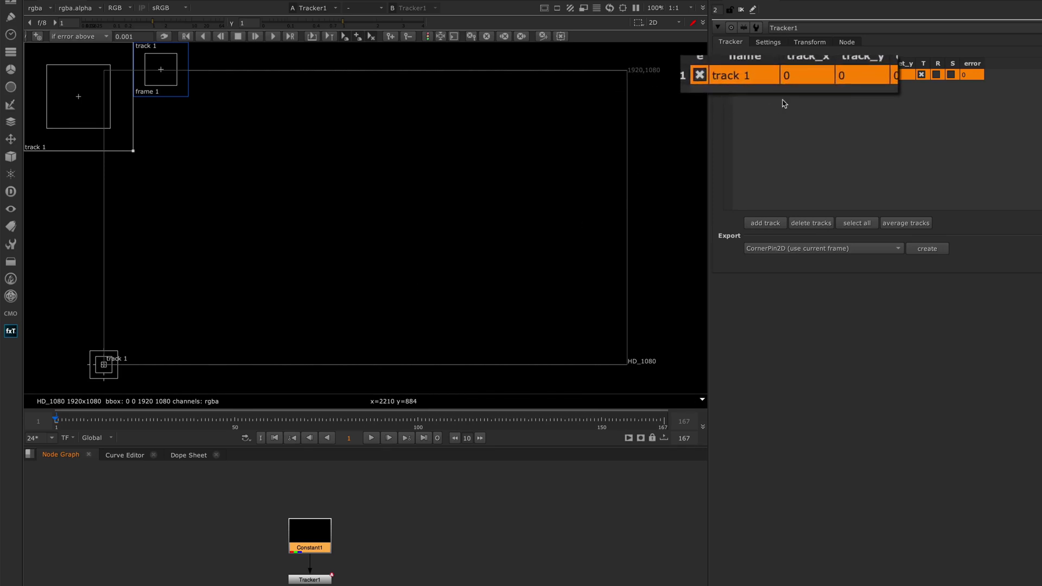
Move track 1 from the frame's origin to its upper-right corner at 1920, 1080 and back inside the frame.
{"action": "left_click_drag", "start_coordinate": [115, 374], "coordinate": [630, 75]}
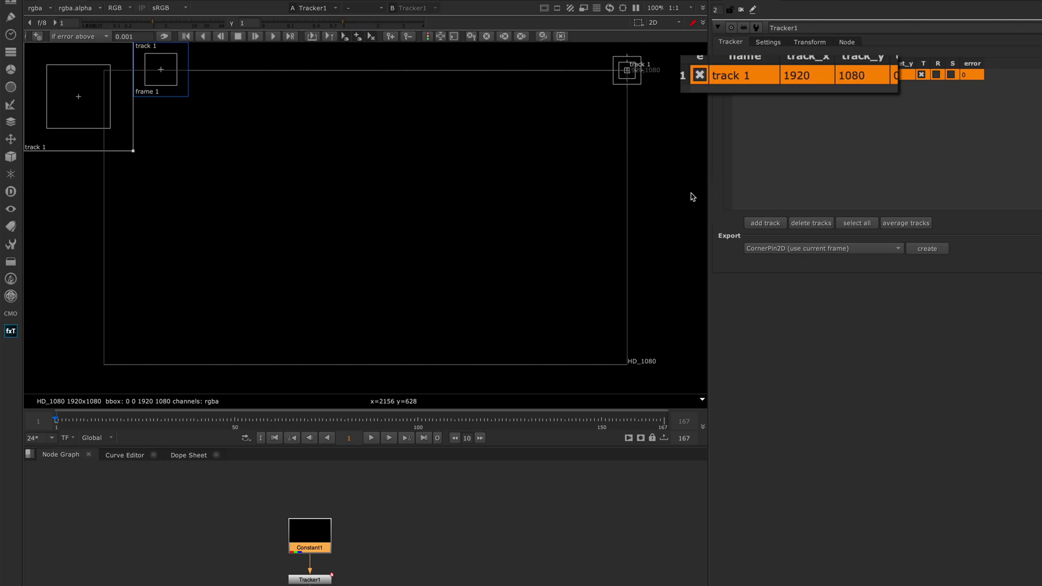
{"action": "left_click_drag", "start_coordinate": [627, 70], "coordinate": [401, 237]}
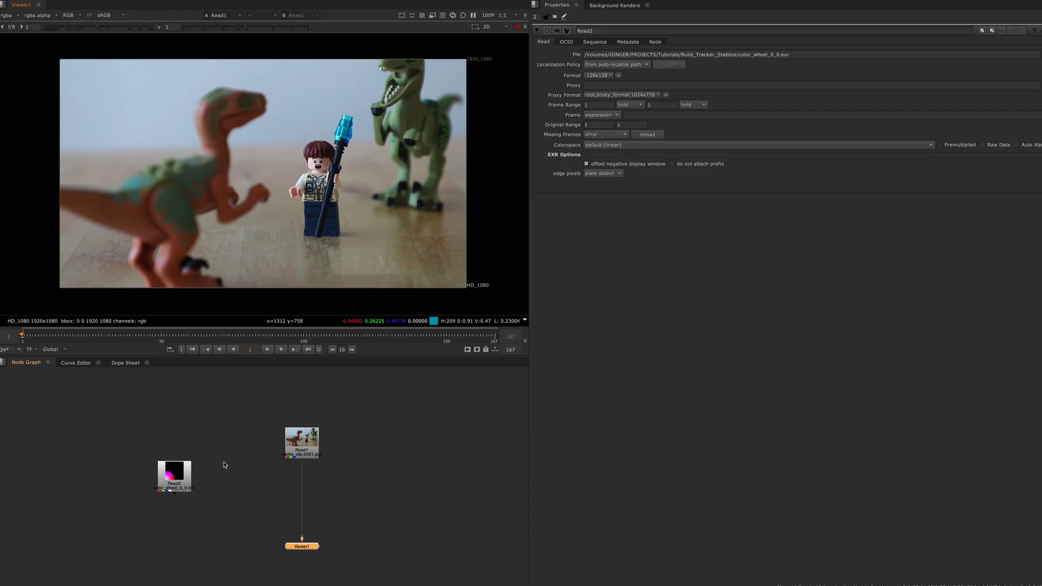
Add a Tracker node to the dinosaur footage node Read1.
{"action": "left_click", "coordinate": [294, 443]}
{"action": "key", "text": "Tab"}
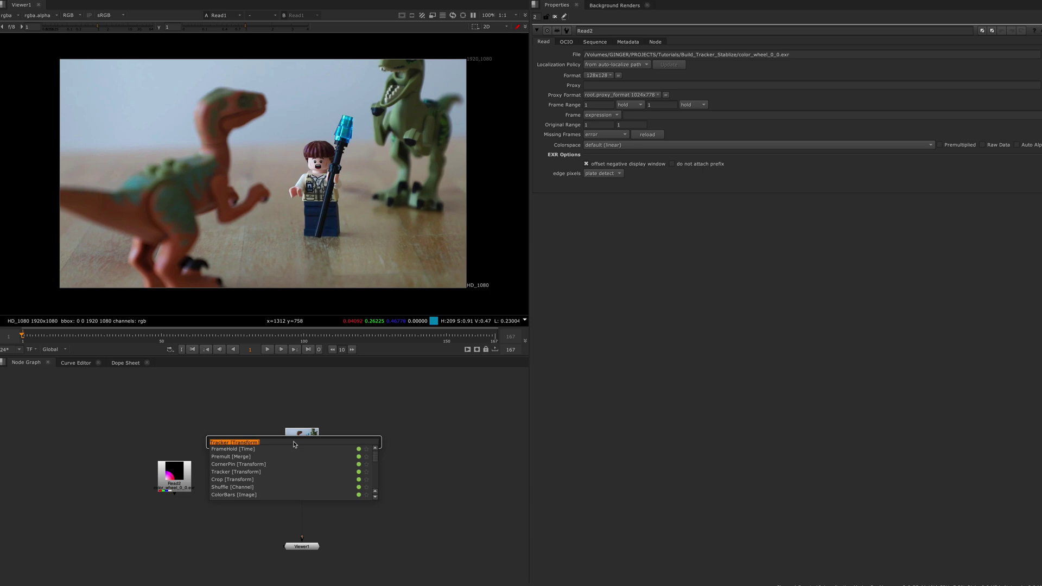
{"action": "key", "text": "Return"}
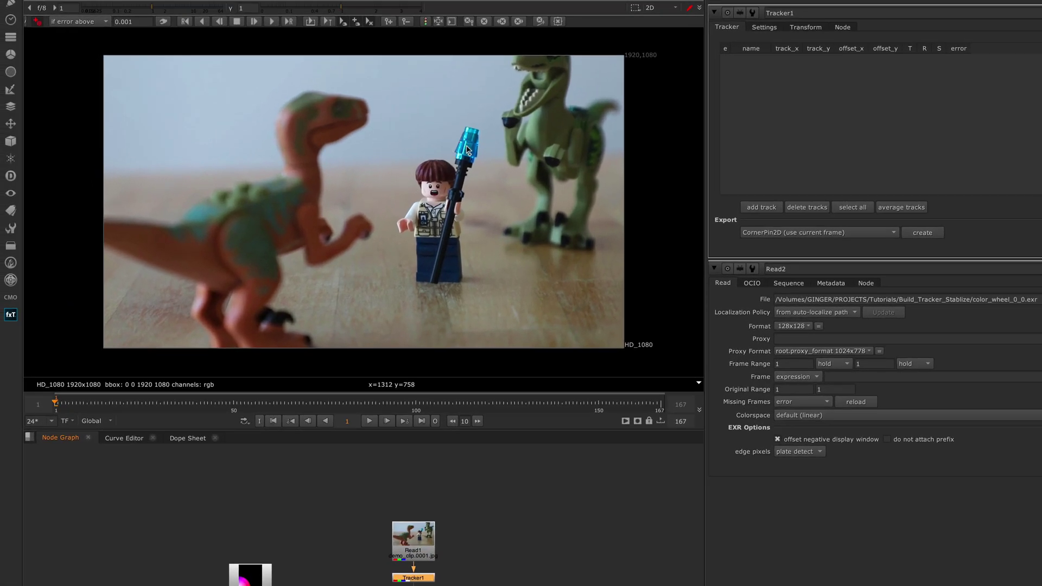
Place a track on the staff's blue tip with its boxes enlarged around it, and track it forward through the clip.
{"action": "left_click", "coordinate": [469, 147], "text": "ctrl+alt"}
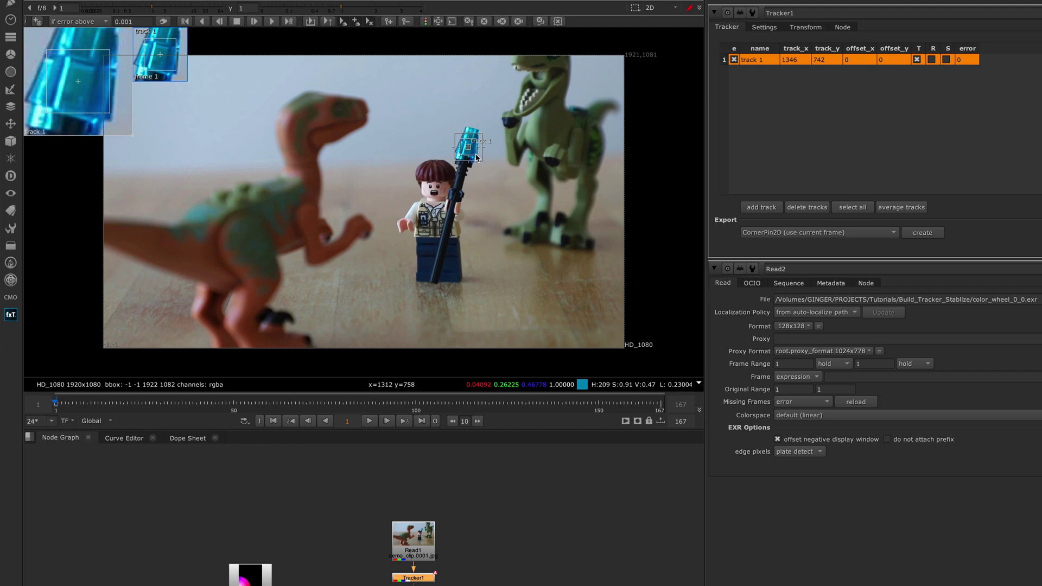
{"action": "mouse_move", "coordinate": [477, 158]}
{"action": "left_mouse_down"}
{"action": "mouse_move", "coordinate": [486, 170]}
{"action": "mouse_move", "coordinate": [471, 151]}
{"action": "left_mouse_up"}
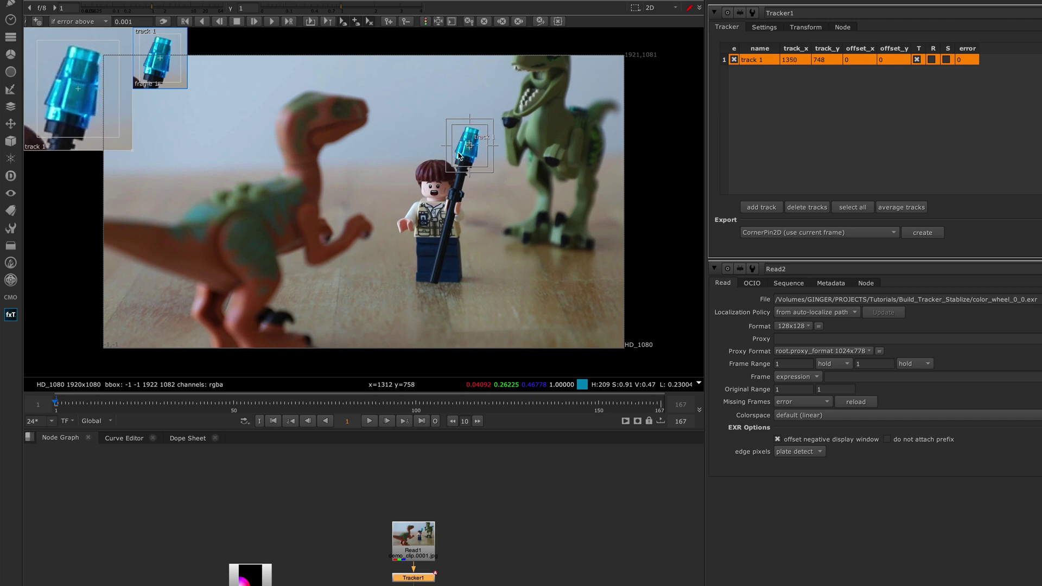
{"action": "left_click", "coordinate": [272, 22]}
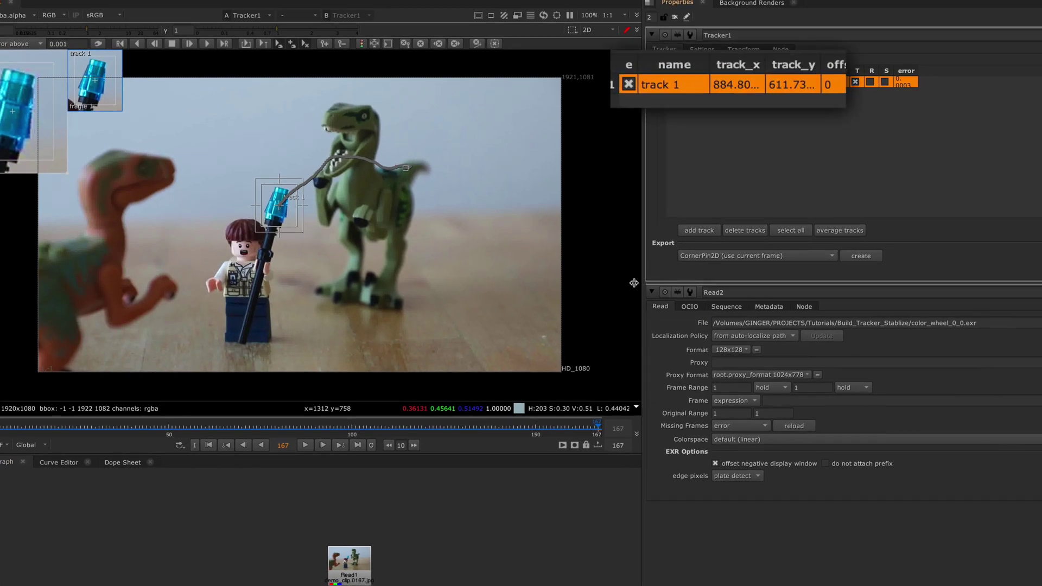
{"action": "left_click_drag", "start_coordinate": [597, 427], "coordinate": [495, 448]}
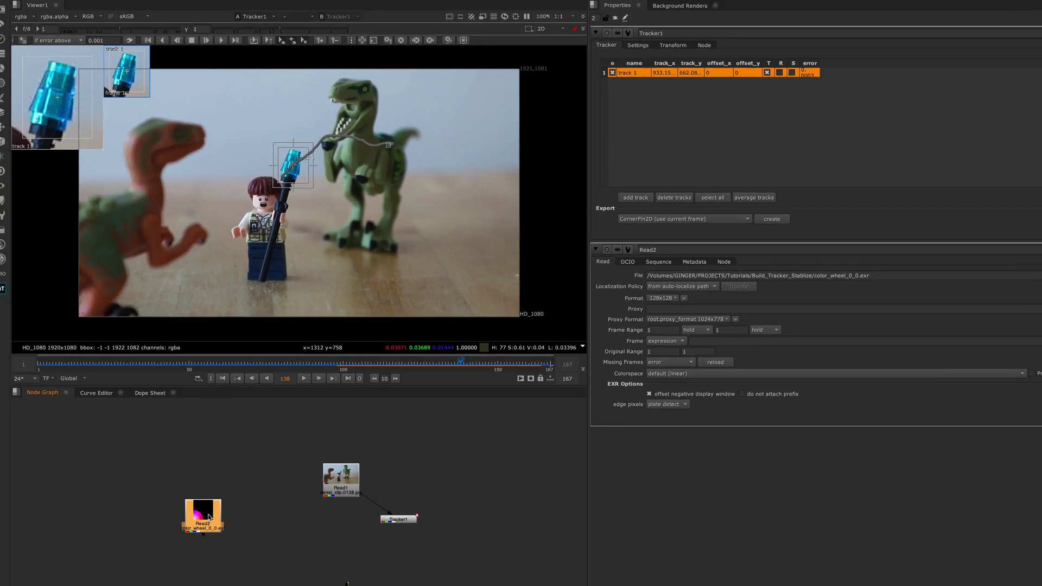
Merge the color wheel image Read2 over the footage Read1 and show the merge result in the viewer.
{"action": "key", "text": "m"}
{"action": "left_click_drag", "start_coordinate": [262, 511], "coordinate": [339, 475]}
{"action": "left_click_drag", "start_coordinate": [331, 525], "coordinate": [343, 524]}
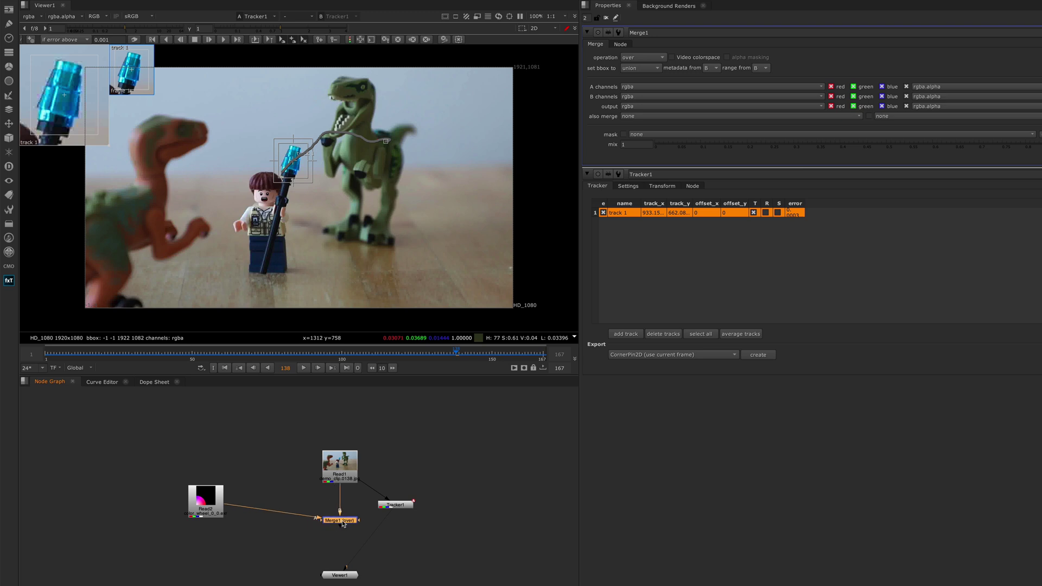
{"action": "key", "text": "1"}
{"action": "scroll", "coordinate": [74, 247], "scroll_direction": "up", "scroll_amount": 5}
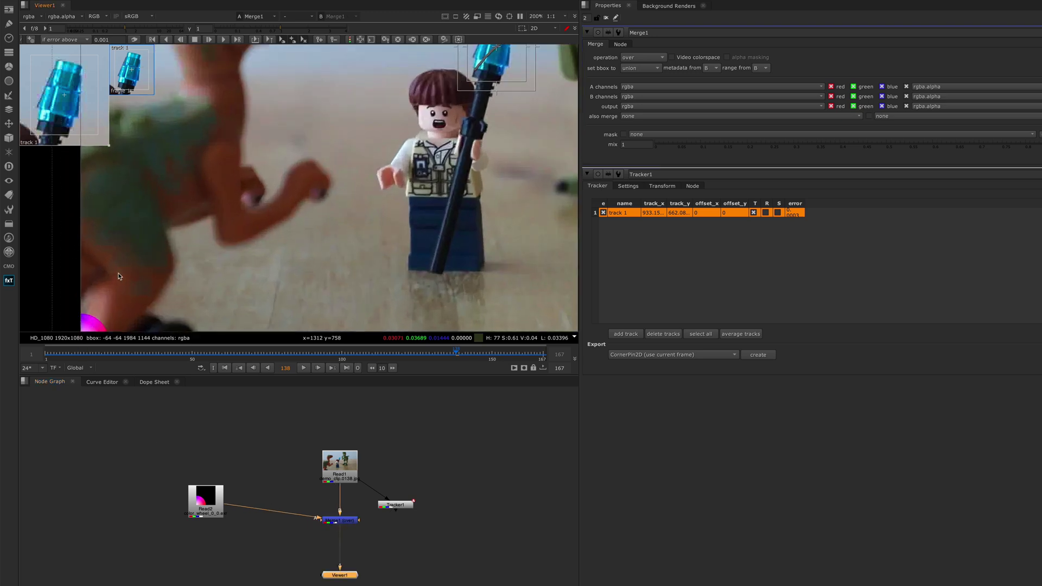
{"action": "scroll", "coordinate": [223, 207], "scroll_direction": "down", "scroll_amount": 5}
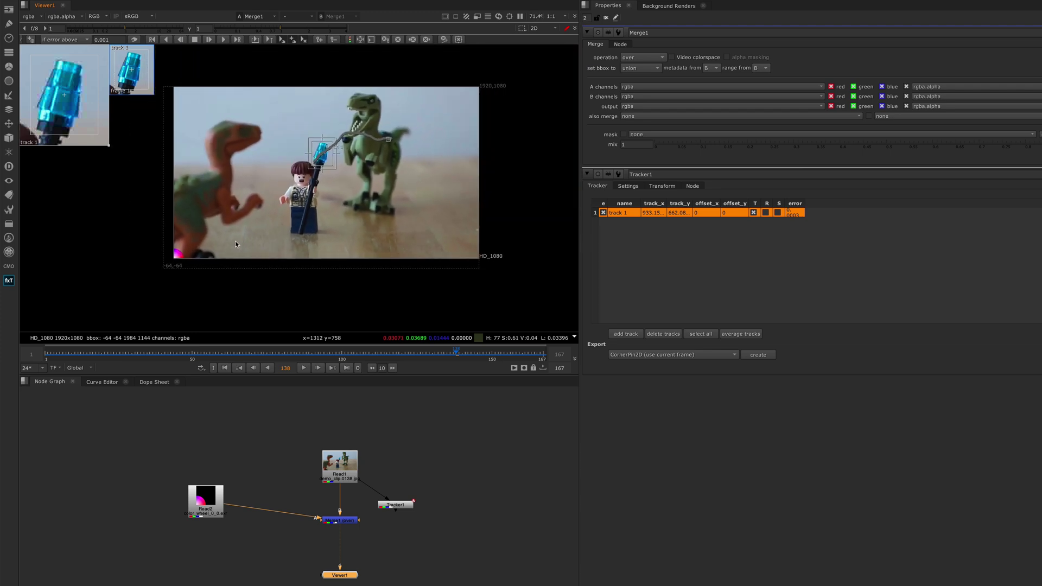
Reposition the Merge and color wheel nodes and insert a Transform node between Read2 and Merge1.
{"action": "left_click_drag", "start_coordinate": [332, 525], "coordinate": [333, 527]}
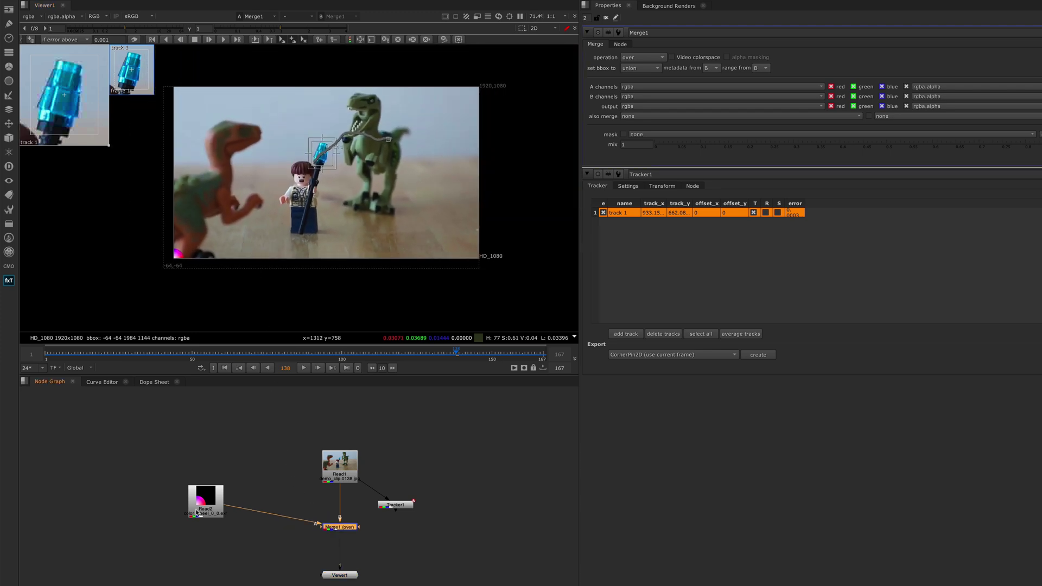
{"action": "left_click_drag", "start_coordinate": [202, 503], "coordinate": [209, 479]}
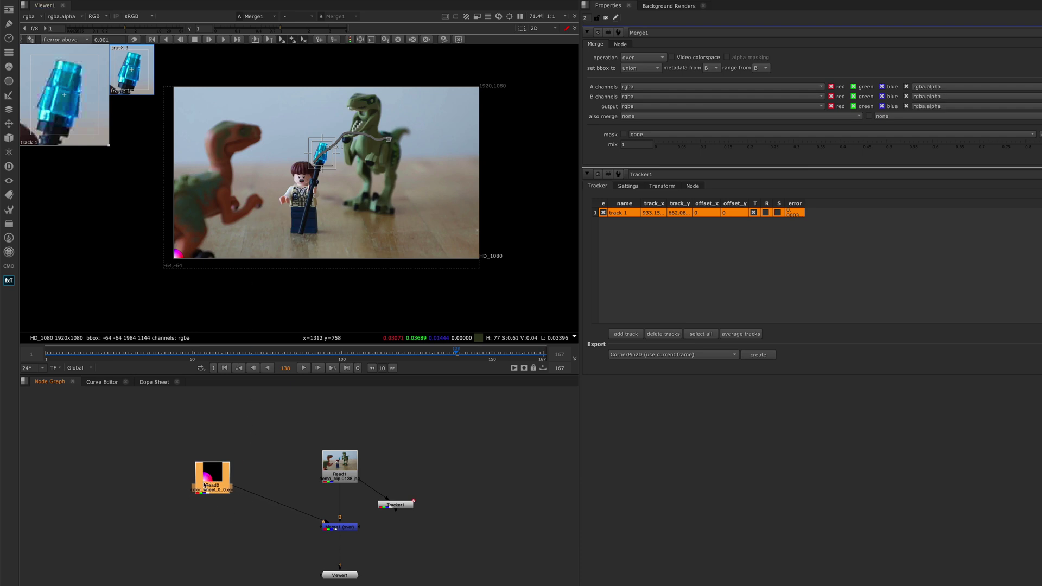
{"action": "left_click_drag", "start_coordinate": [206, 485], "coordinate": [211, 477]}
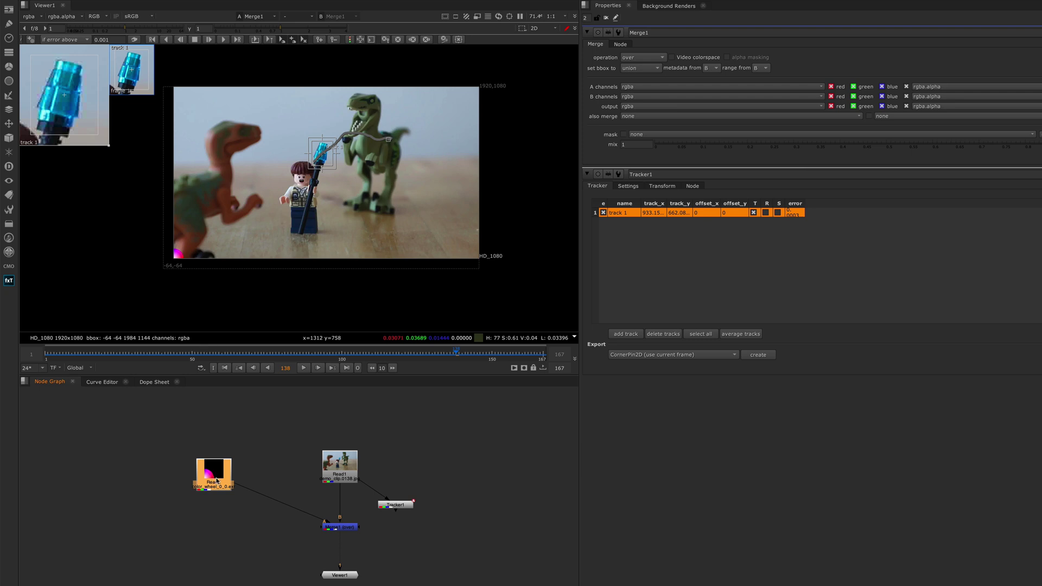
{"action": "left_click_drag", "start_coordinate": [216, 480], "coordinate": [222, 529]}
{"action": "key", "text": "t"}
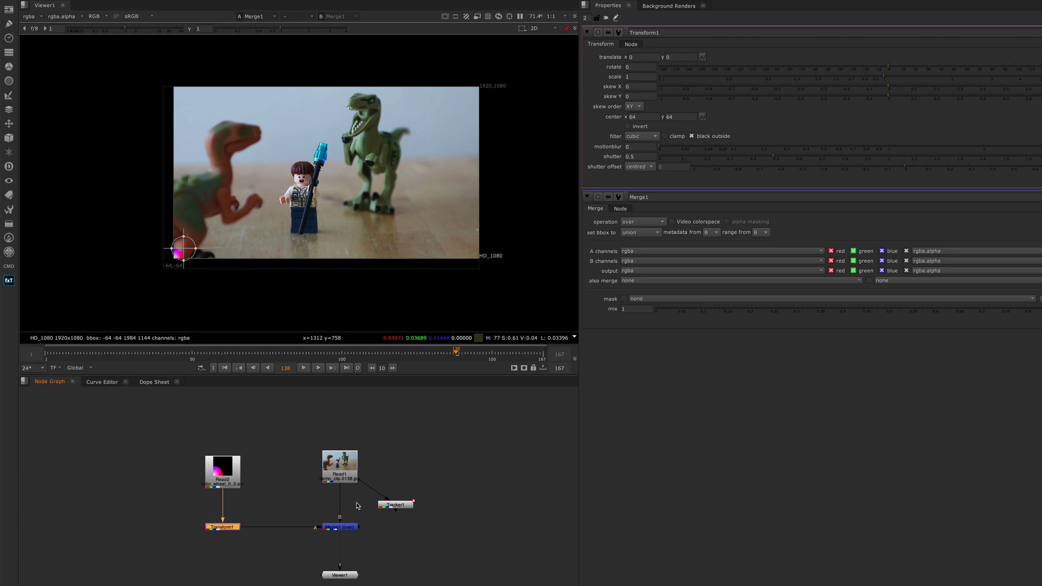
Copy links from track 1's position in Tracker1 and paste them as absolute into Transform1's translate.
{"action": "double_click", "coordinate": [401, 506]}
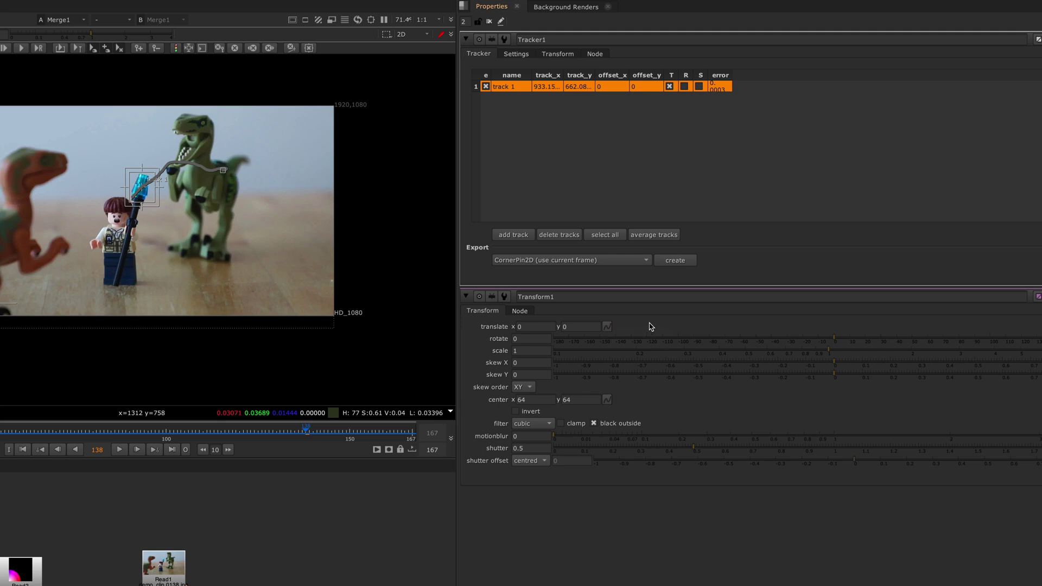
{"action": "right_click", "coordinate": [544, 87]}
{"action": "mouse_move", "coordinate": [515, 196]}
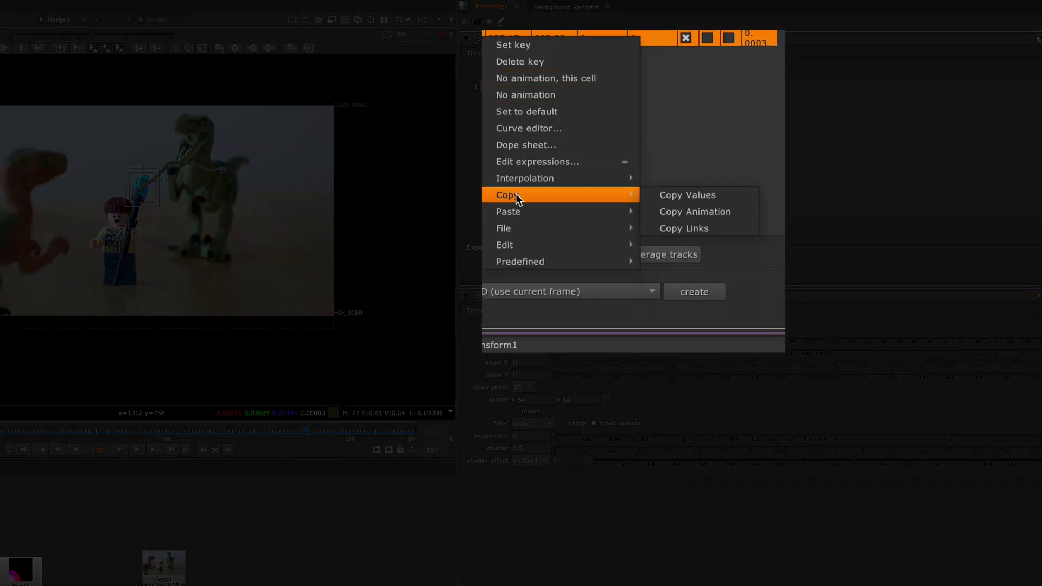
{"action": "left_click", "coordinate": [665, 223]}
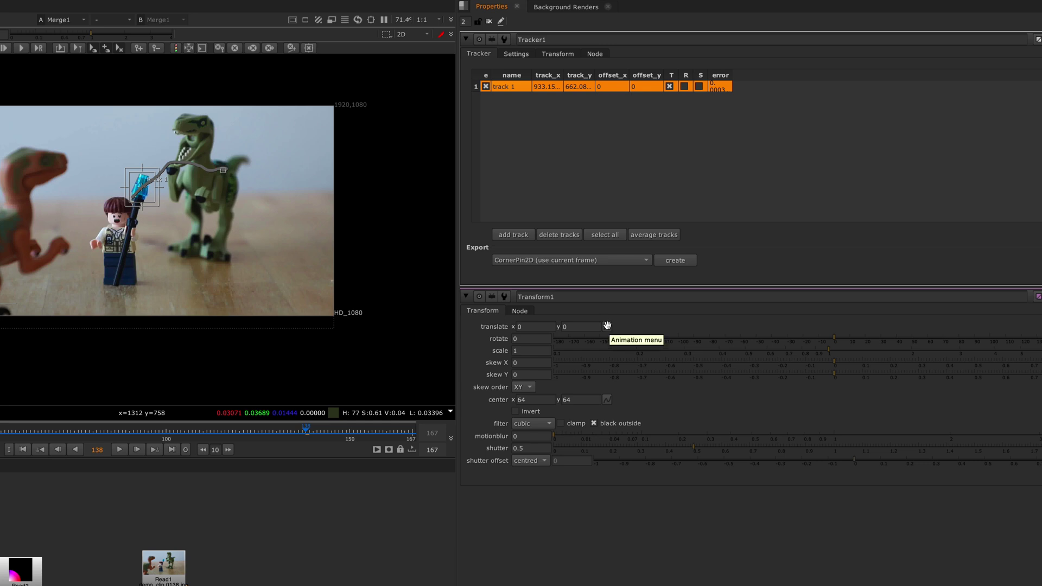
{"action": "left_click", "coordinate": [608, 325]}
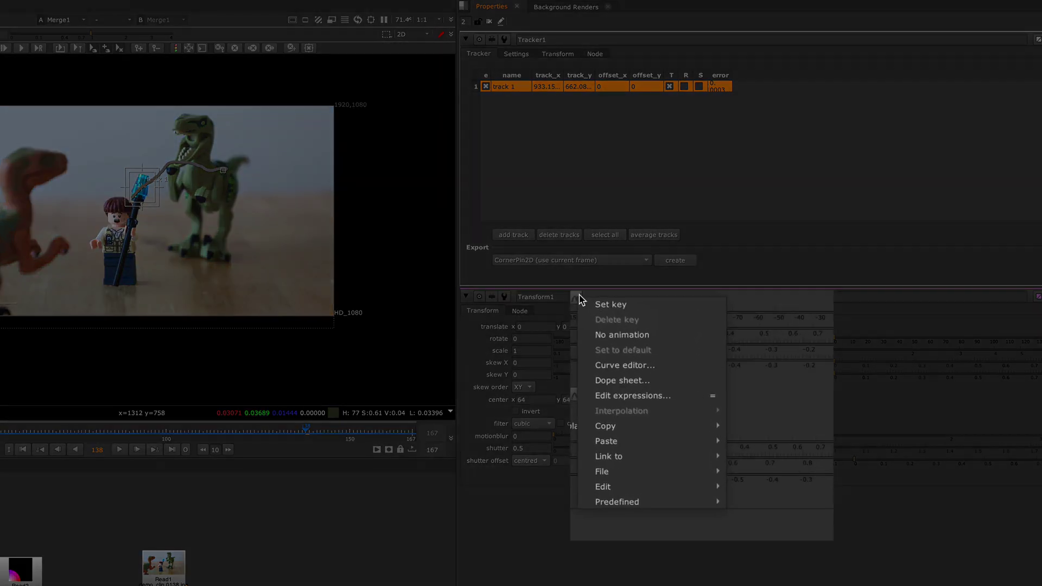
{"action": "mouse_move", "coordinate": [642, 444]}
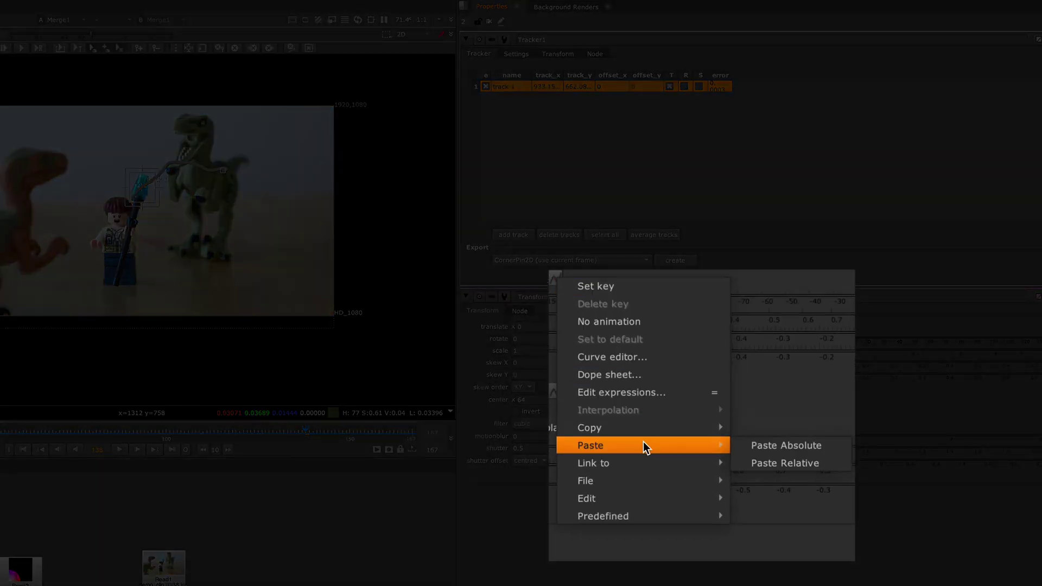
{"action": "left_click", "coordinate": [746, 446]}
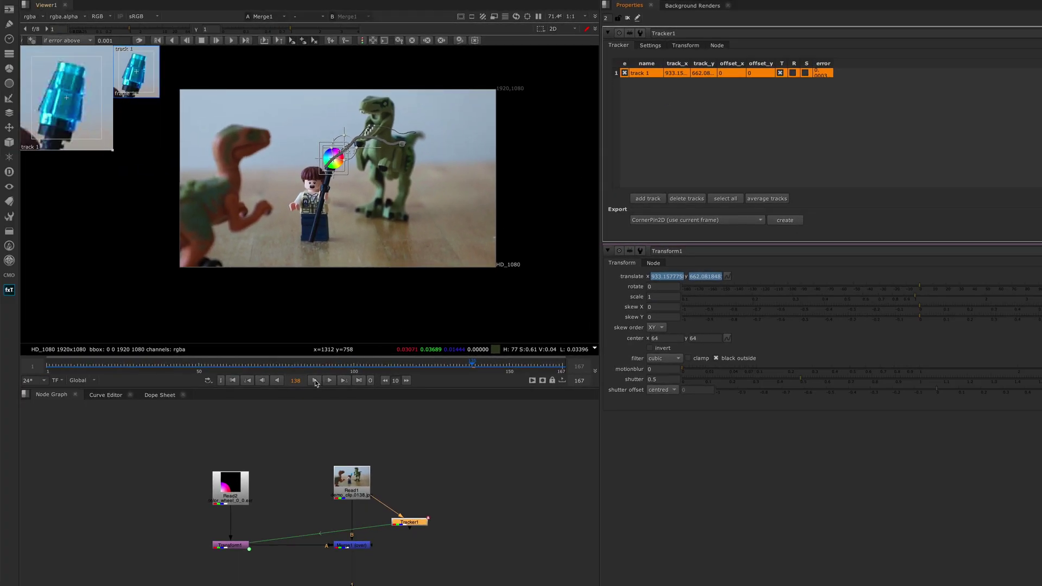
Play back the composite with the Tracker1 and Transform1 properties collapsed to check that the color wheel follows the staff.
{"action": "left_click", "coordinate": [314, 380]}
{"action": "left_click", "coordinate": [608, 34]}
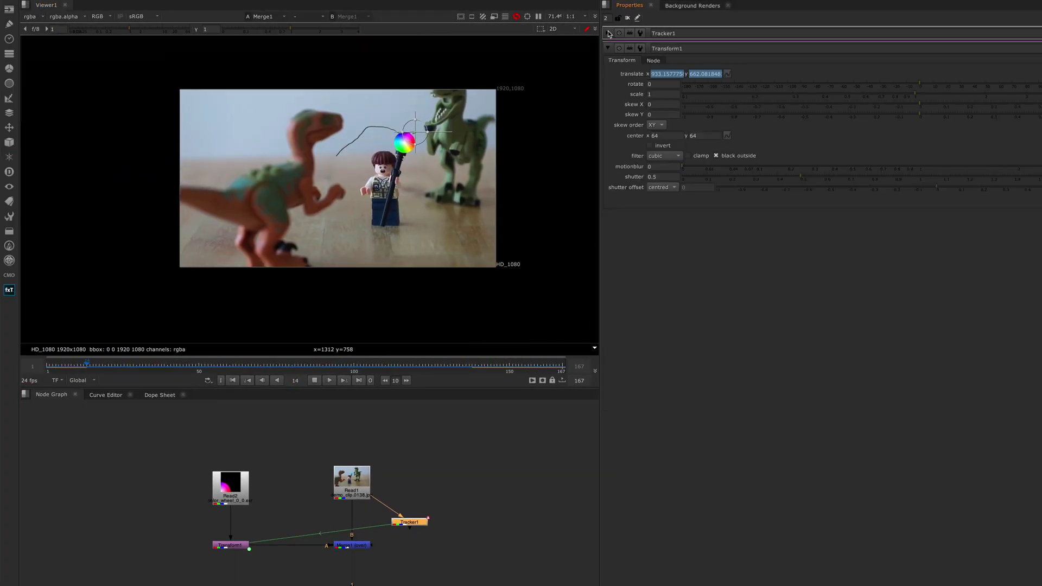
{"action": "left_click", "coordinate": [608, 49]}
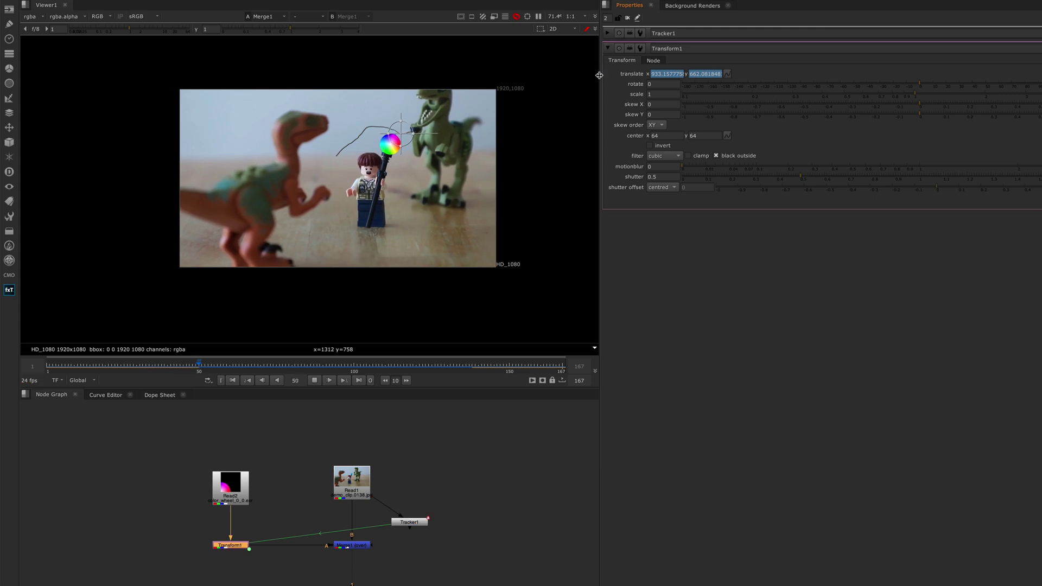
{"action": "left_click", "coordinate": [607, 49]}
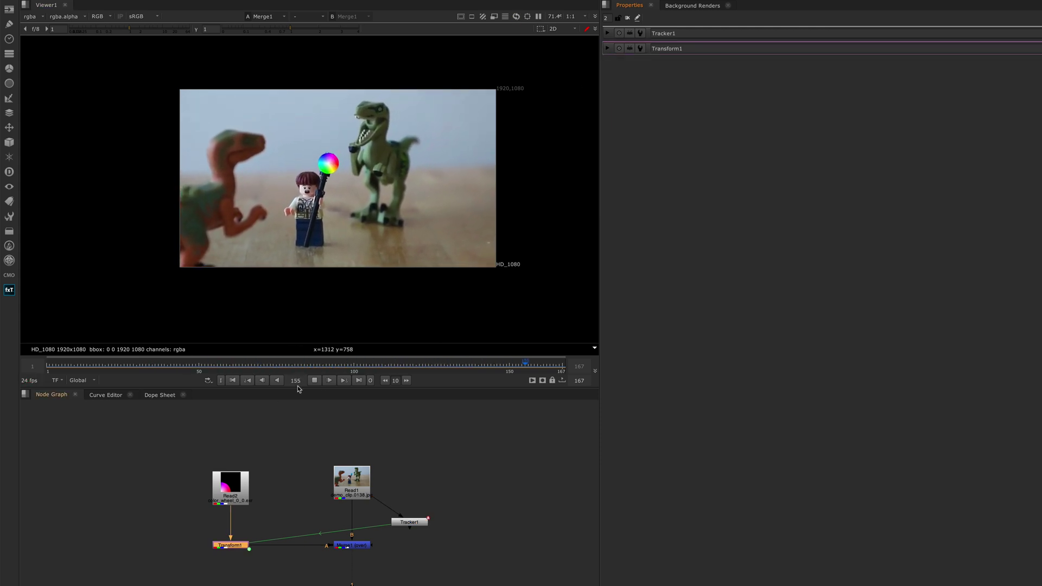
{"action": "left_click", "coordinate": [315, 381]}
Examine the expressions on Transform1's translate alongside the Tracker1 track values.
{"action": "left_click", "coordinate": [608, 49]}
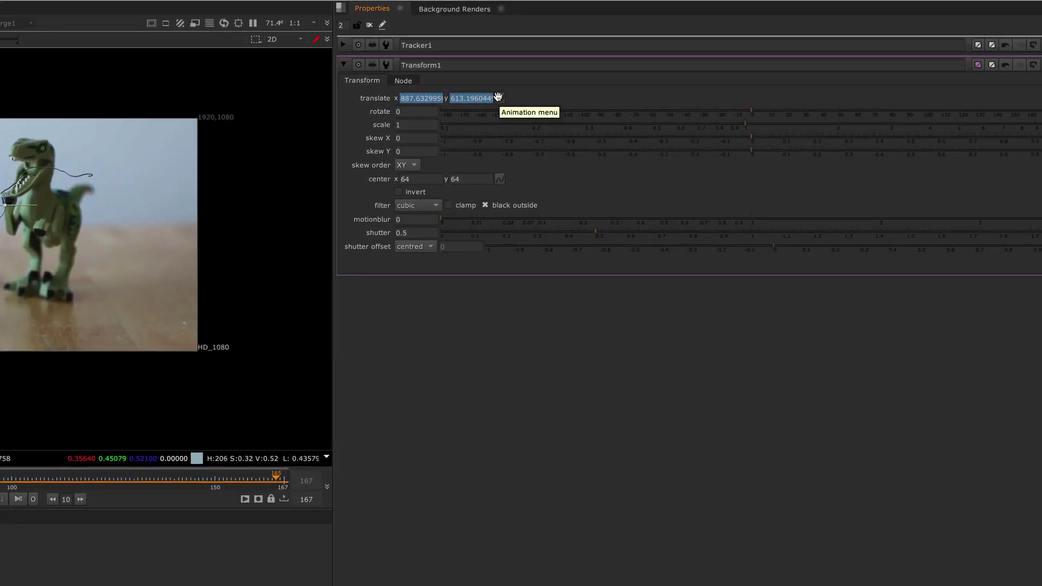
{"action": "left_click", "coordinate": [727, 74]}
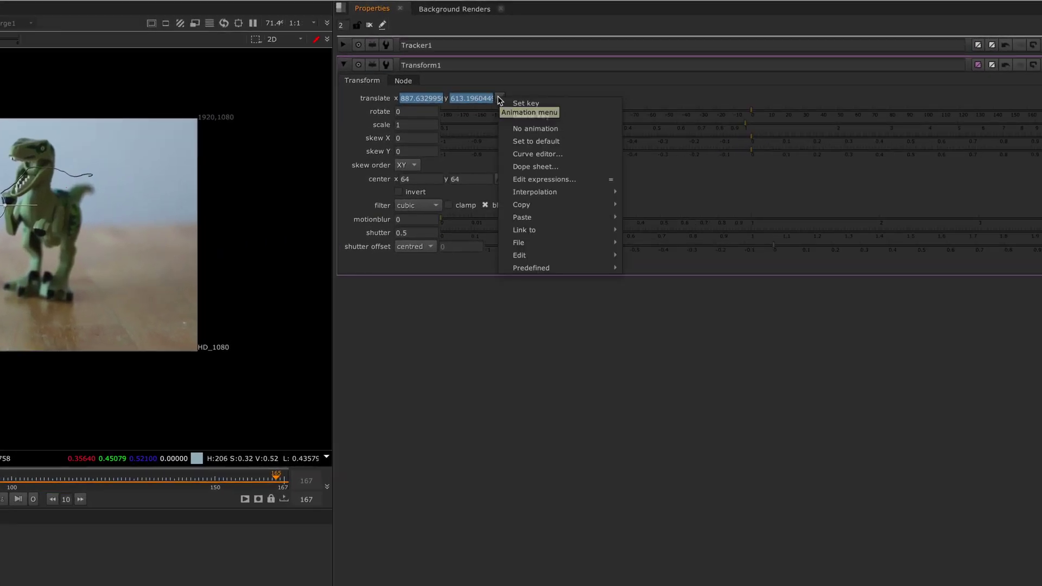
{"action": "left_click", "coordinate": [522, 179]}
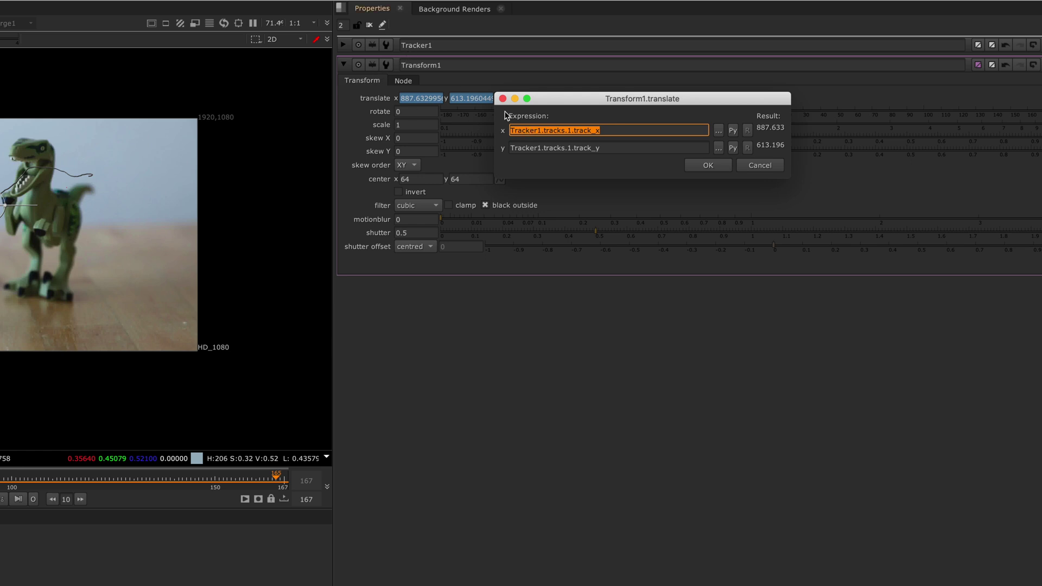
{"action": "left_click", "coordinate": [343, 45]}
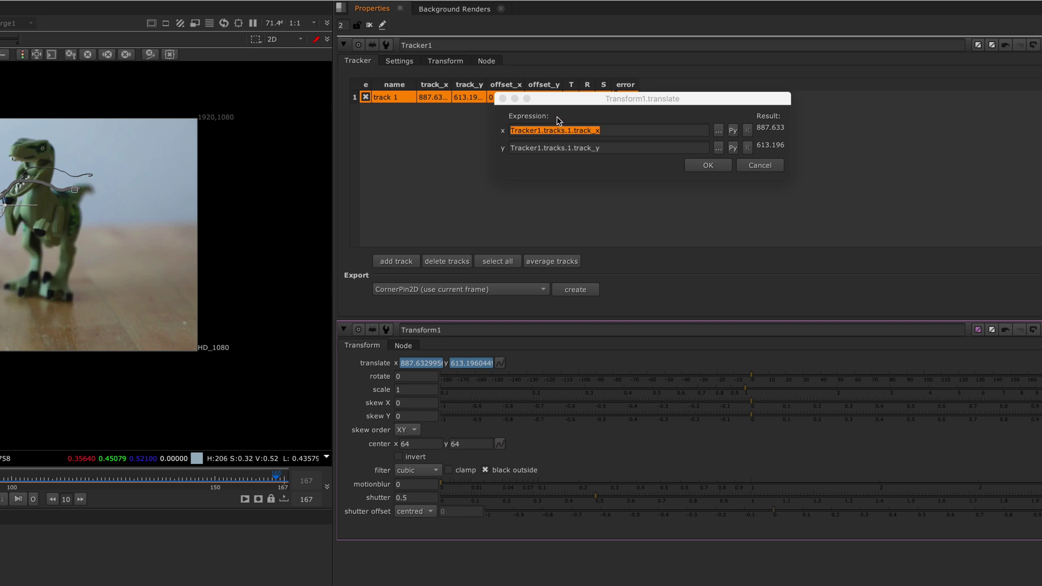
{"action": "left_click_drag", "start_coordinate": [559, 103], "coordinate": [571, 129]}
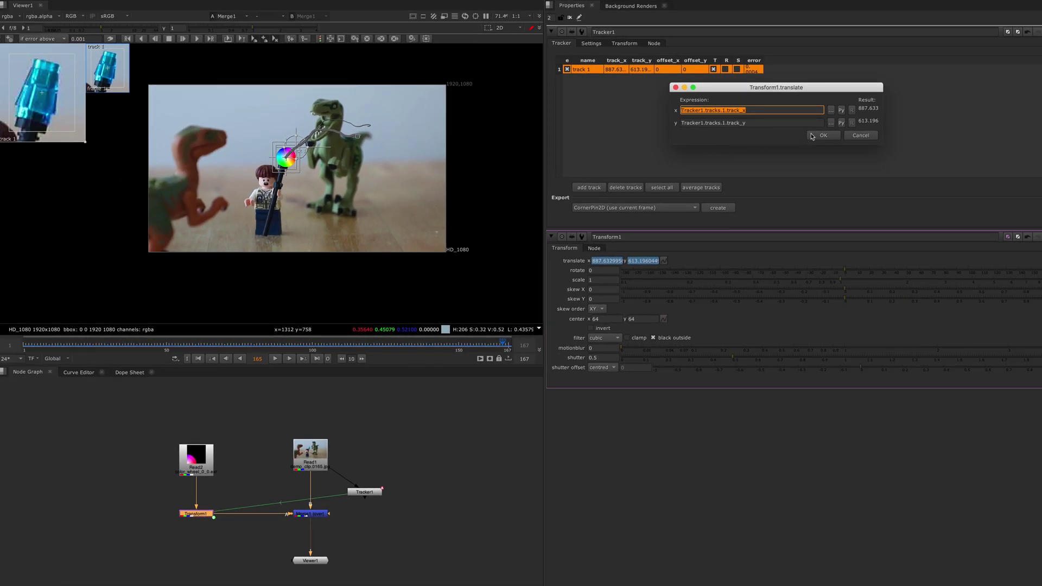
{"action": "left_click", "coordinate": [810, 136]}
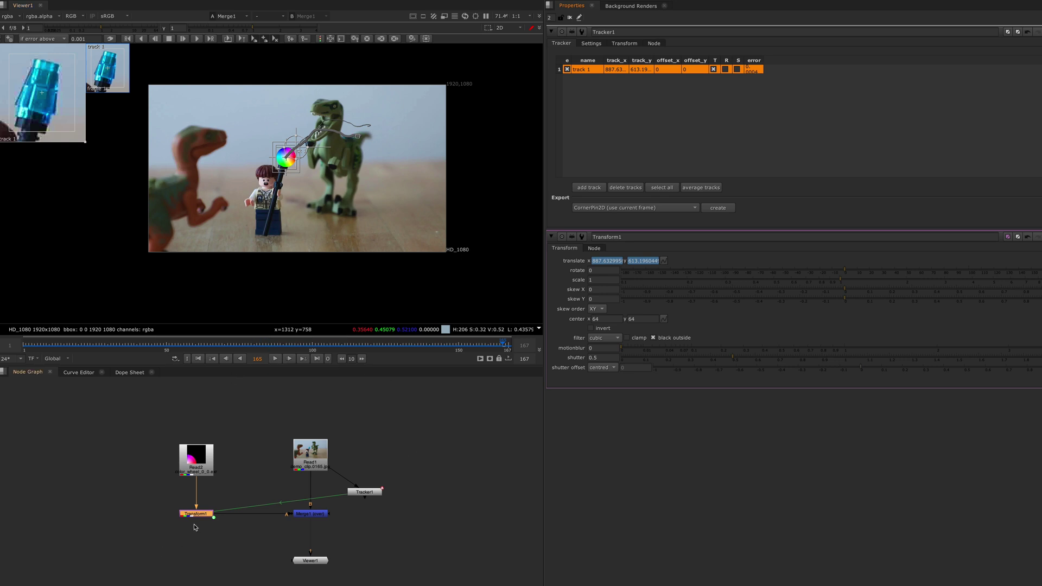
Label the Transform1 node "Matchmove".
{"action": "left_click", "coordinate": [595, 248]}
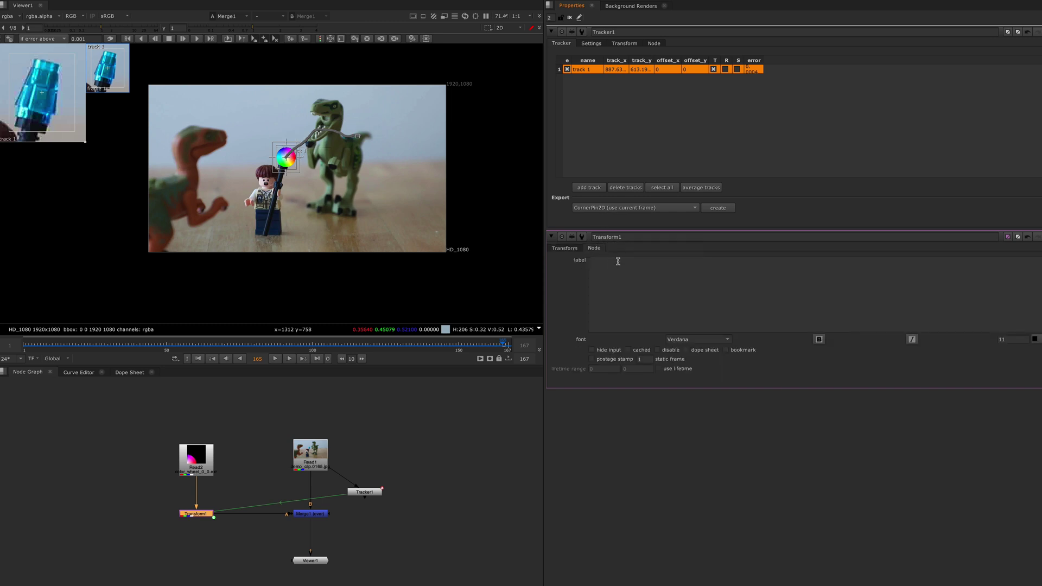
{"action": "left_click", "coordinate": [600, 259]}
{"action": "type", "text": "MA"}
{"action": "type", "text": "move"}
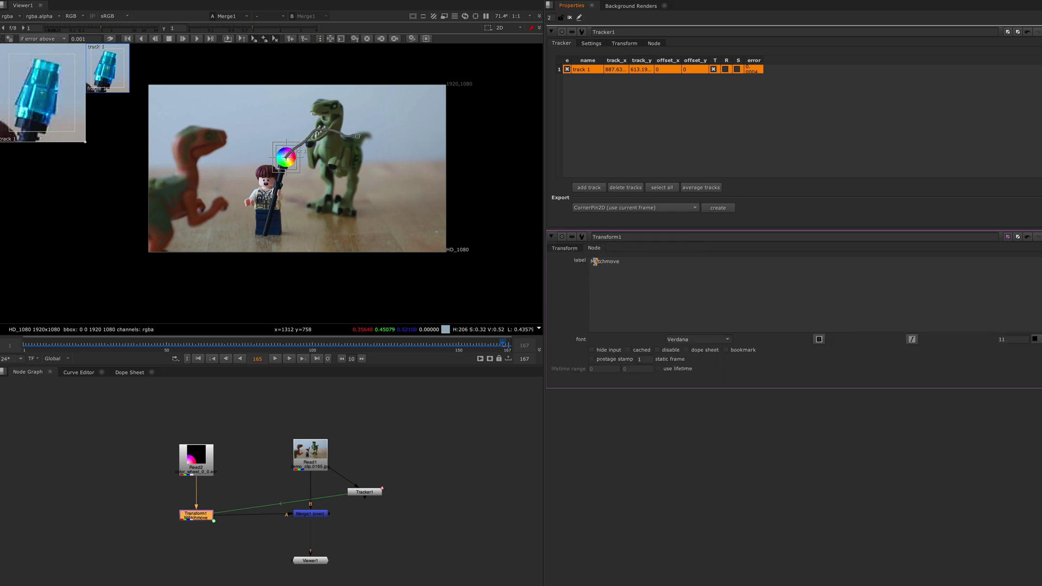
{"action": "left_click", "coordinate": [450, 426]}
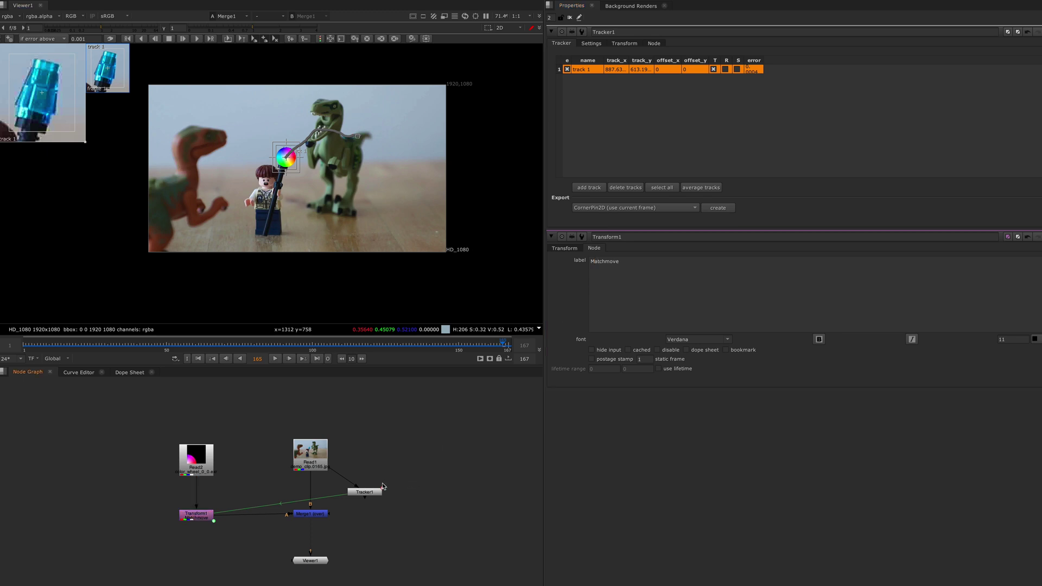
Spread out the Tracker1, Viewer1 and Merge1 nodes to clear space below Read1 in the node graph.
{"action": "left_click_drag", "start_coordinate": [378, 494], "coordinate": [464, 534]}
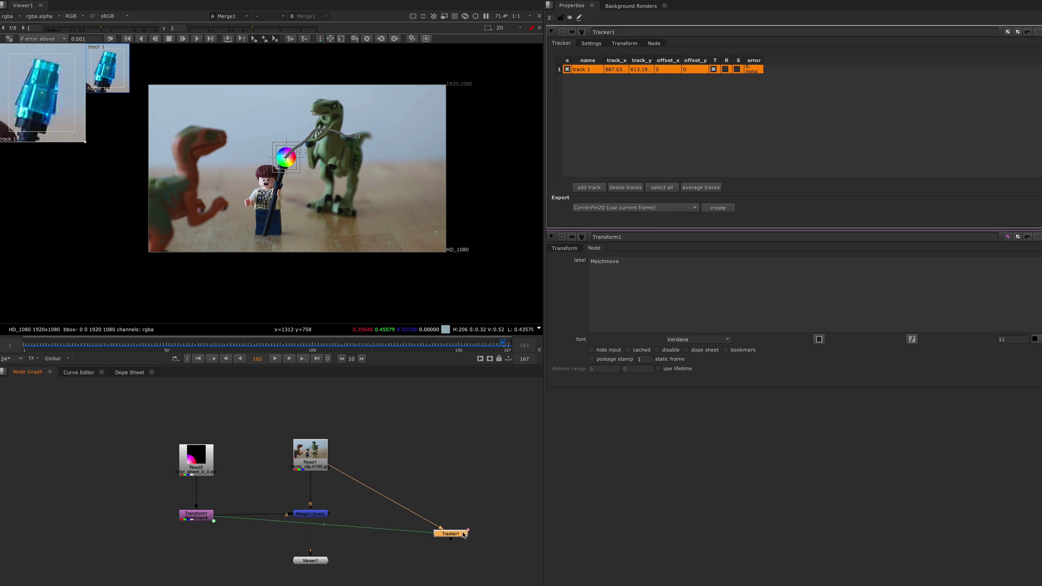
{"action": "left_click_drag", "start_coordinate": [317, 562], "coordinate": [385, 585]}
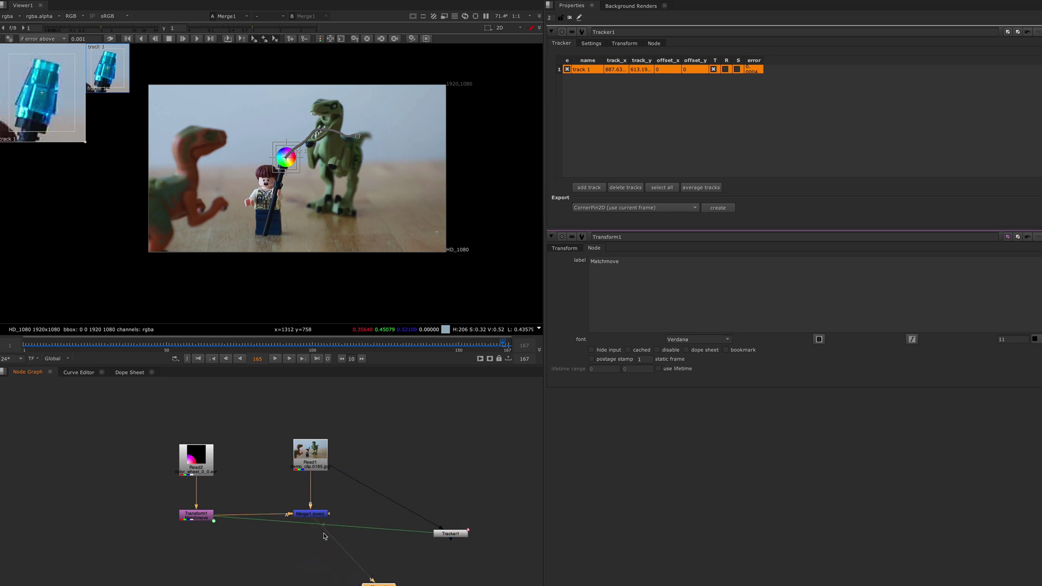
{"action": "left_click_drag", "start_coordinate": [314, 516], "coordinate": [282, 517]}
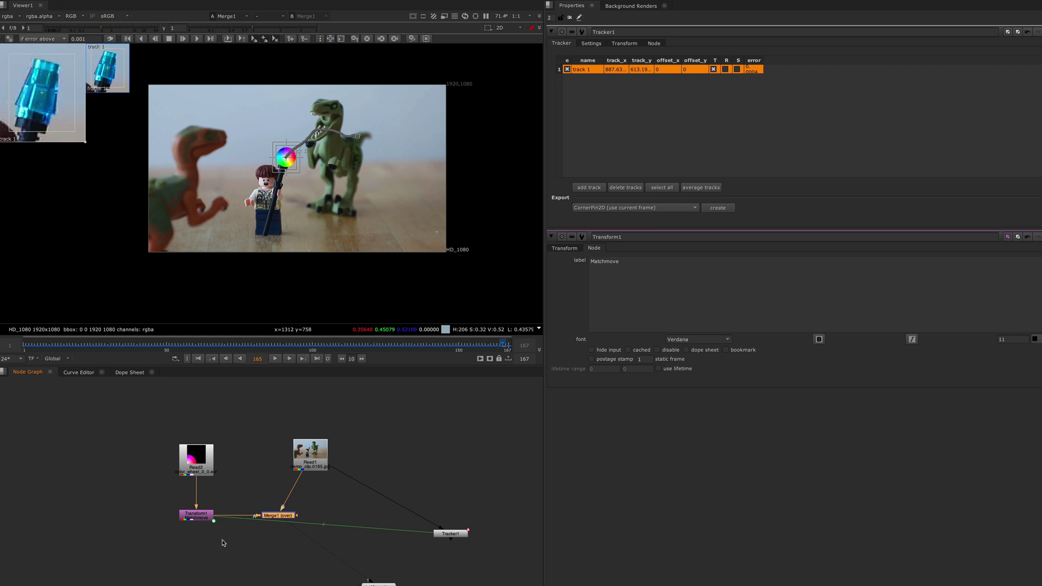
Duplicate the Matchmove Transform node, connect the copy's input to Read1 and align it beneath Read1.
{"action": "left_click", "coordinate": [206, 520]}
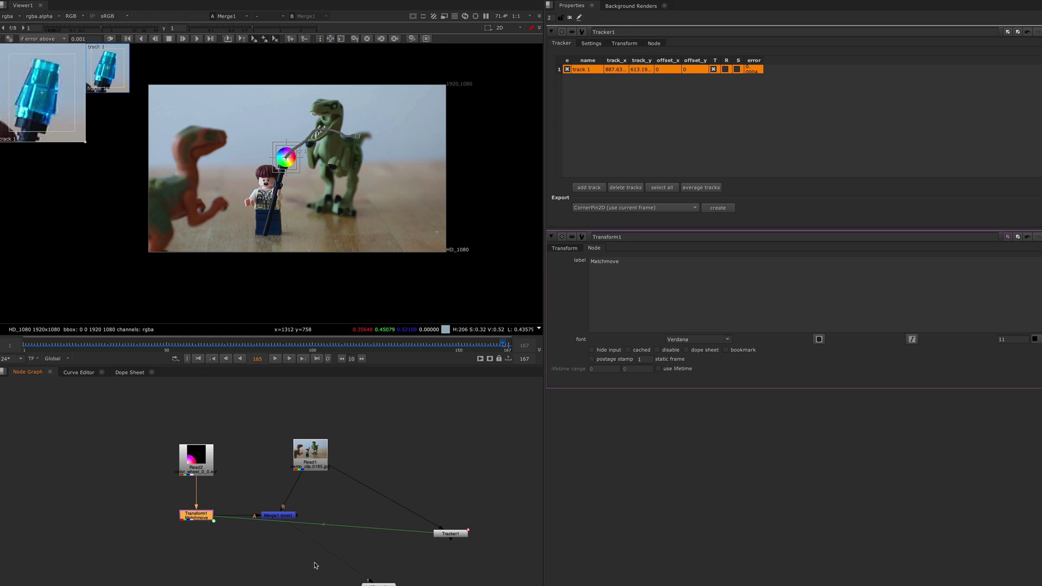
{"action": "key", "text": "ctrl+c"}
{"action": "key", "text": "ctrl+v"}
{"action": "left_click_drag", "start_coordinate": [313, 551], "coordinate": [310, 462]}
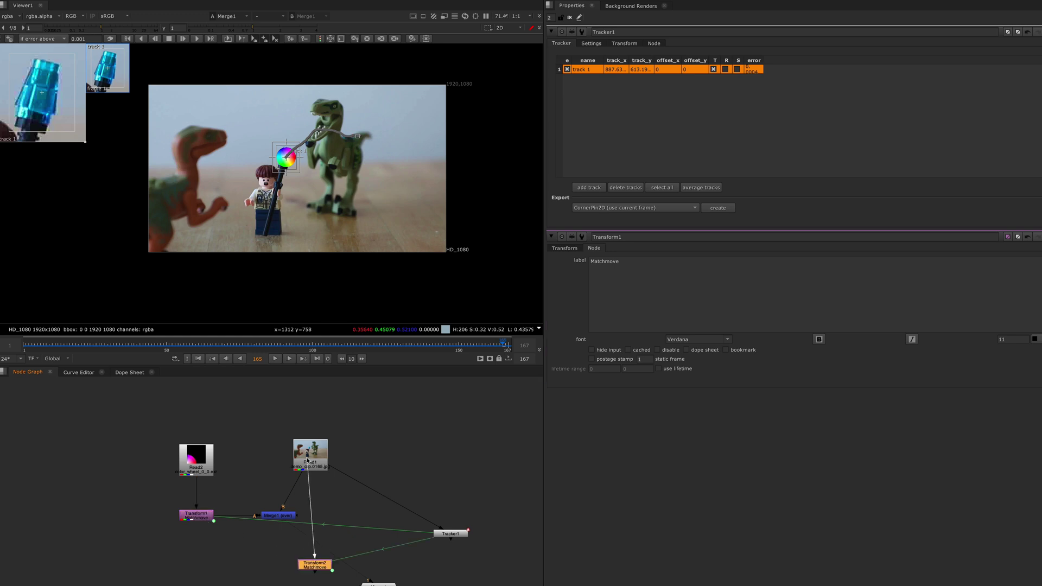
{"action": "left_click_drag", "start_coordinate": [313, 570], "coordinate": [309, 570]}
Replace the duplicated Transform2 node's label with "Stabilize".
{"action": "double_click", "coordinate": [308, 568]}
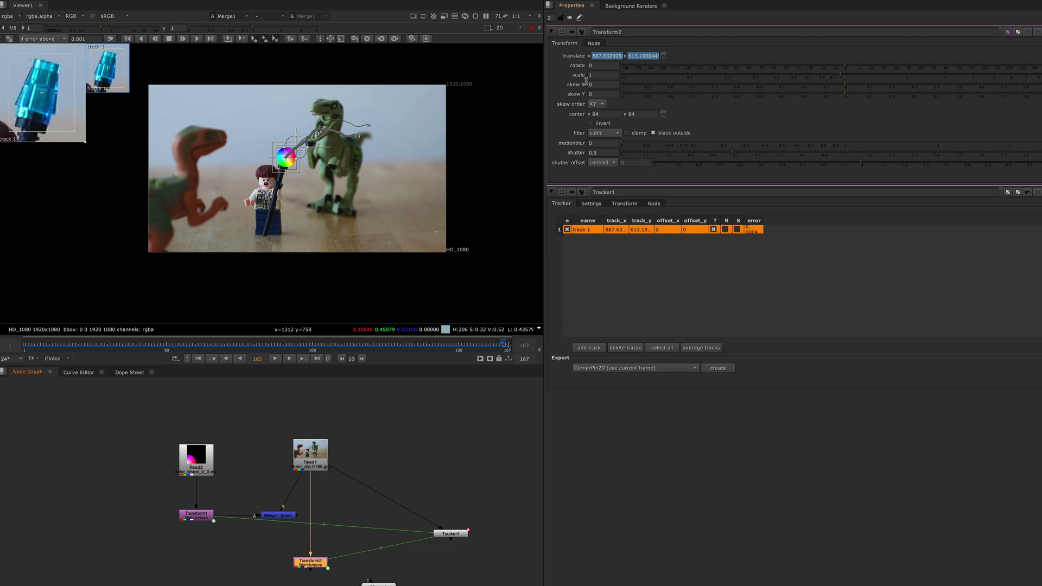
{"action": "left_click", "coordinate": [594, 43]}
{"action": "left_click_drag", "start_coordinate": [620, 58], "coordinate": [564, 57]}
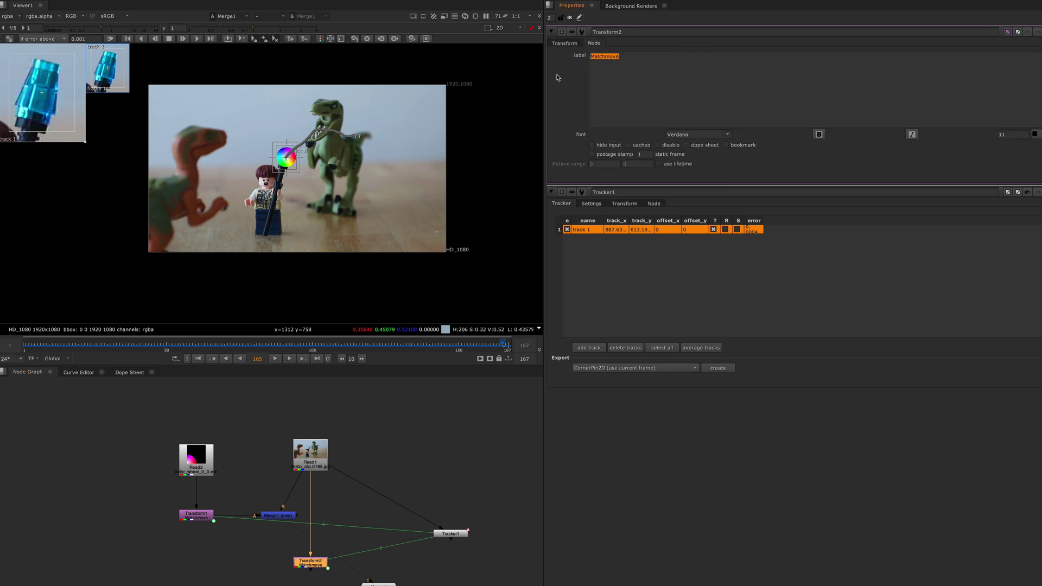
{"action": "type", "text": "Stabilize"}
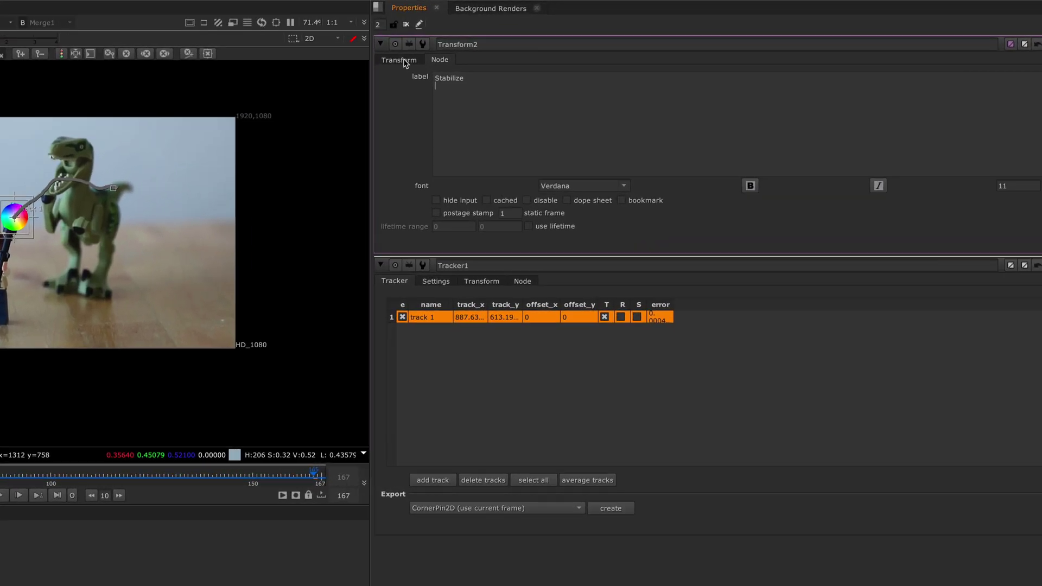
Negate Transform2's translate expressions to -Tracker1.tracks.1.track_x and -Tracker1.tracks.1.track_y.
{"action": "left_click", "coordinate": [567, 43]}
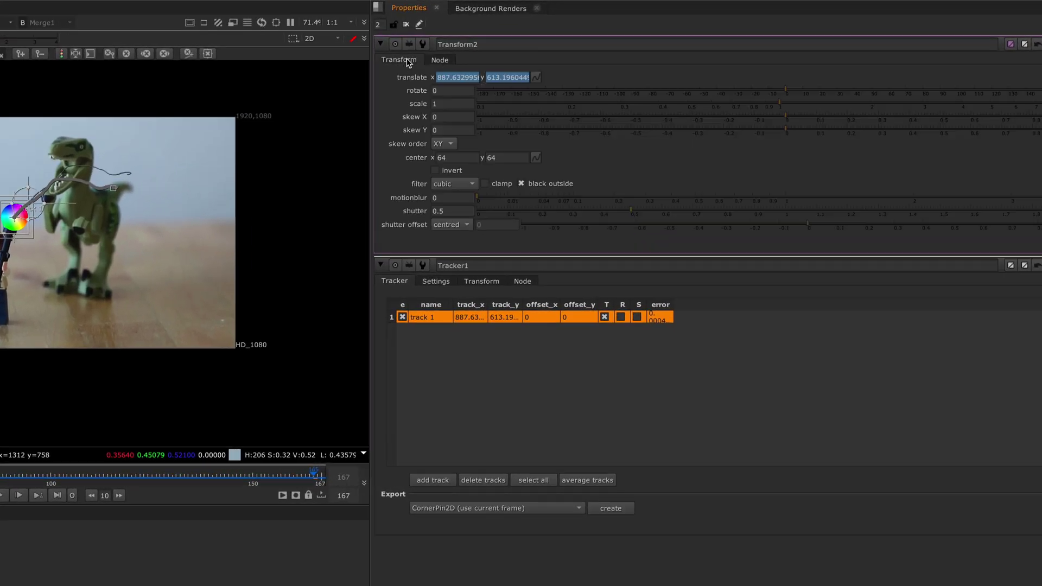
{"action": "left_click", "coordinate": [536, 77]}
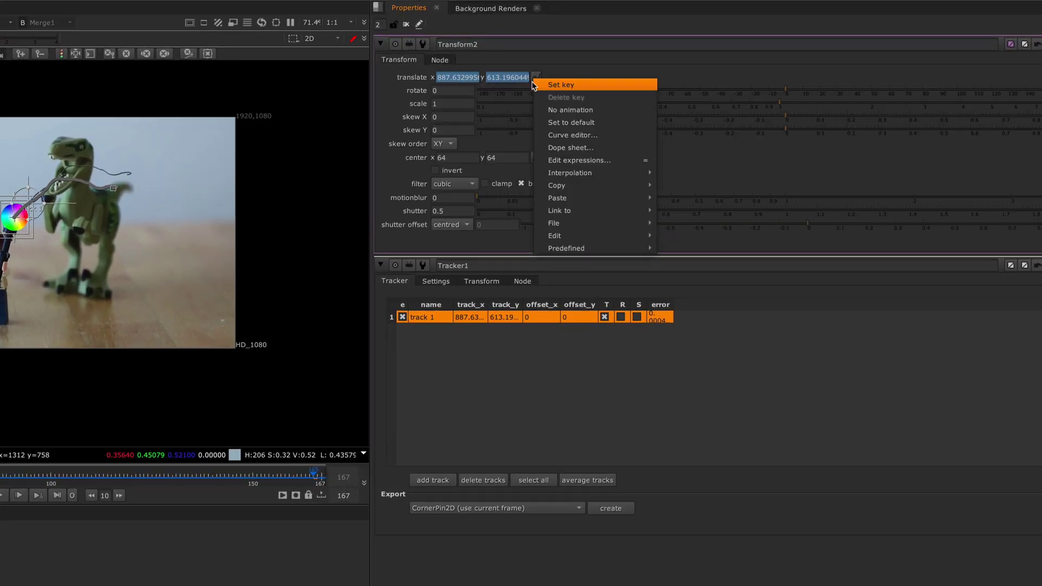
{"action": "left_click", "coordinate": [559, 160]}
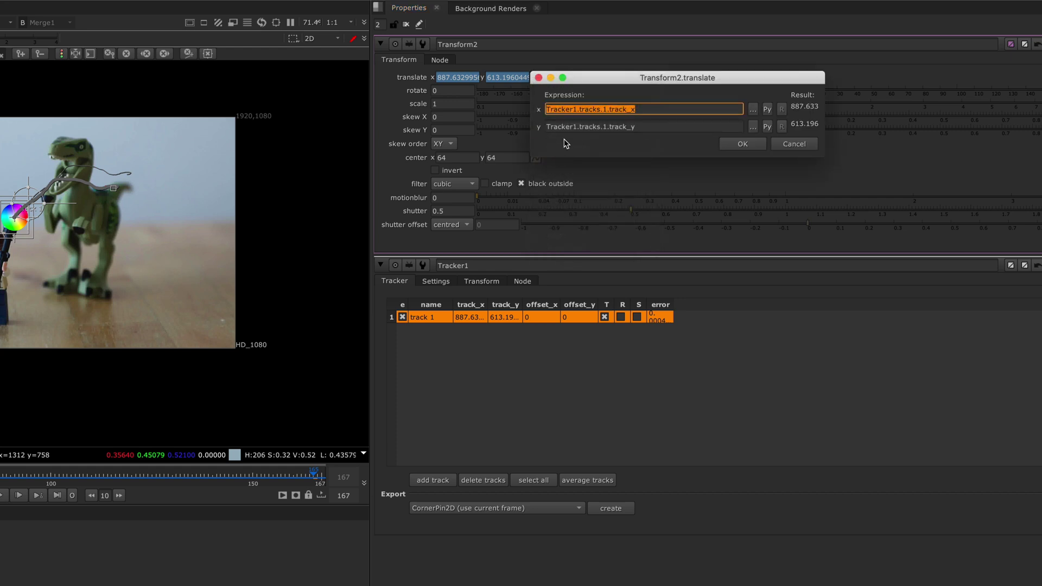
{"action": "left_click", "coordinate": [549, 110]}
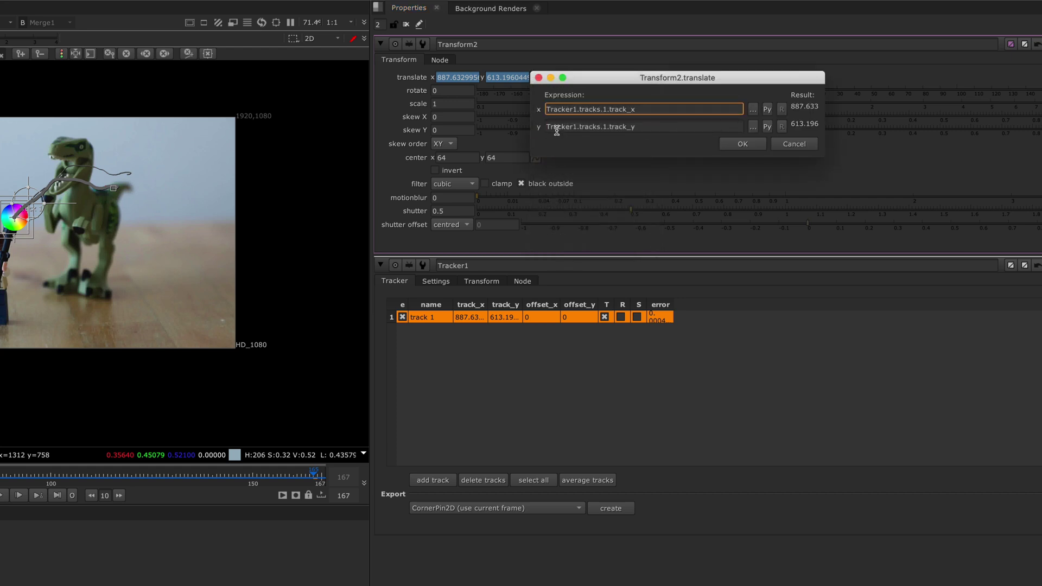
{"action": "type", "text": "-"}
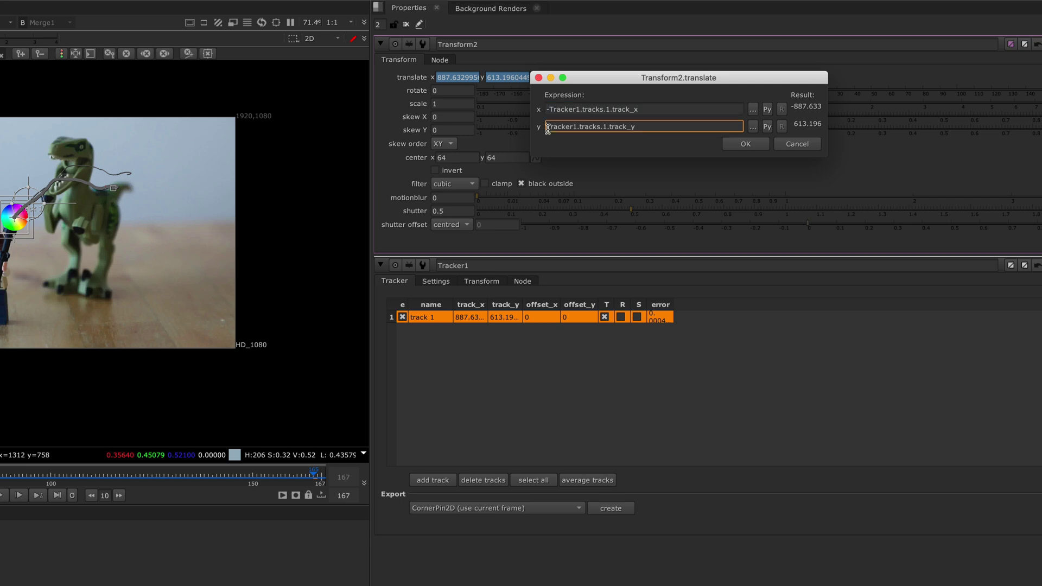
{"action": "left_click", "coordinate": [548, 128]}
{"action": "type", "text": "-"}
{"action": "left_click", "coordinate": [733, 144]}
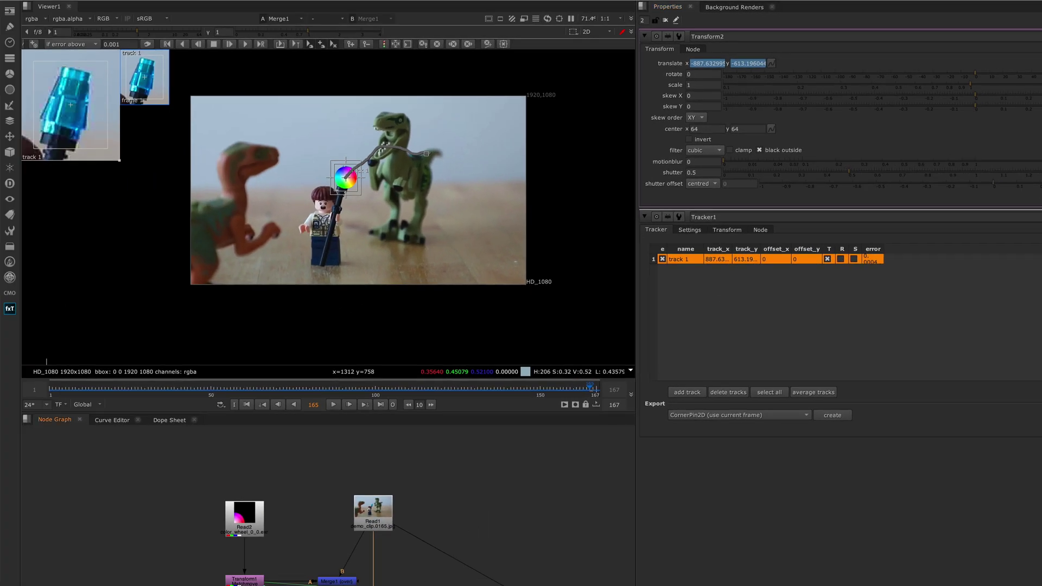
View Transform2's output, close all open node properties and play back the stabilized clip.
{"action": "key", "text": "1"}
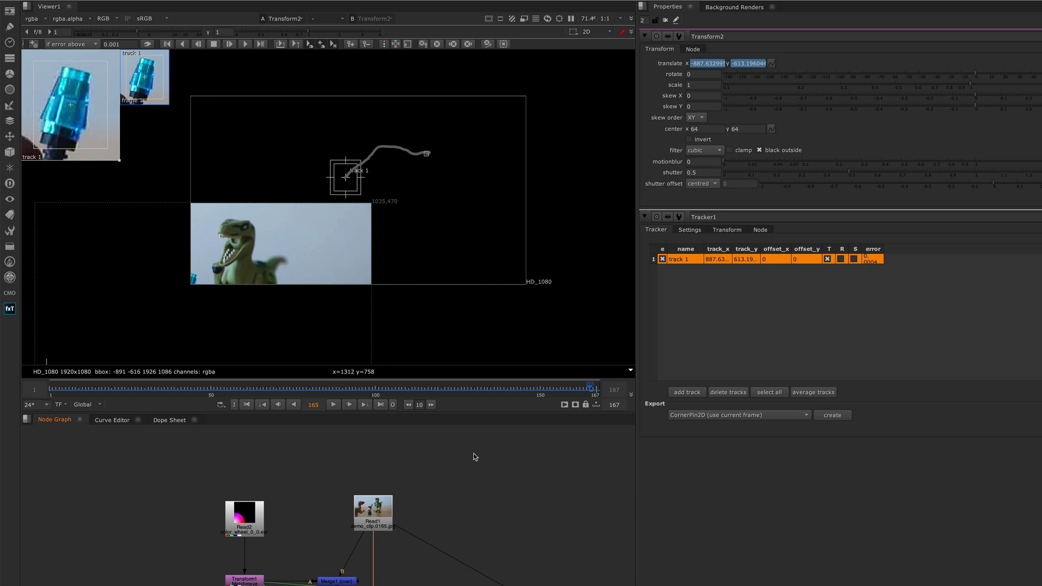
{"action": "left_click", "coordinate": [664, 20]}
{"action": "left_click", "coordinate": [333, 405]}
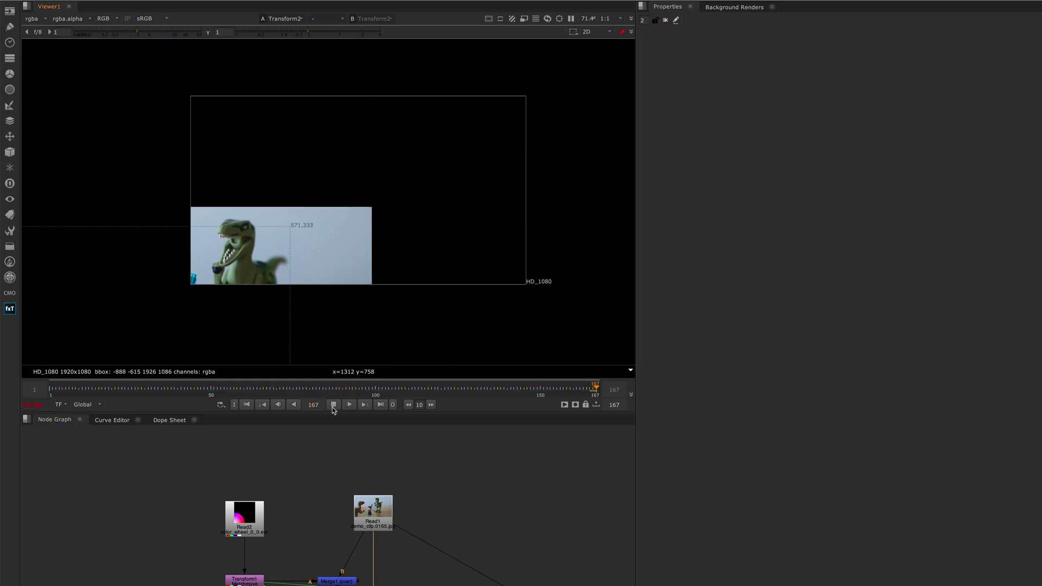
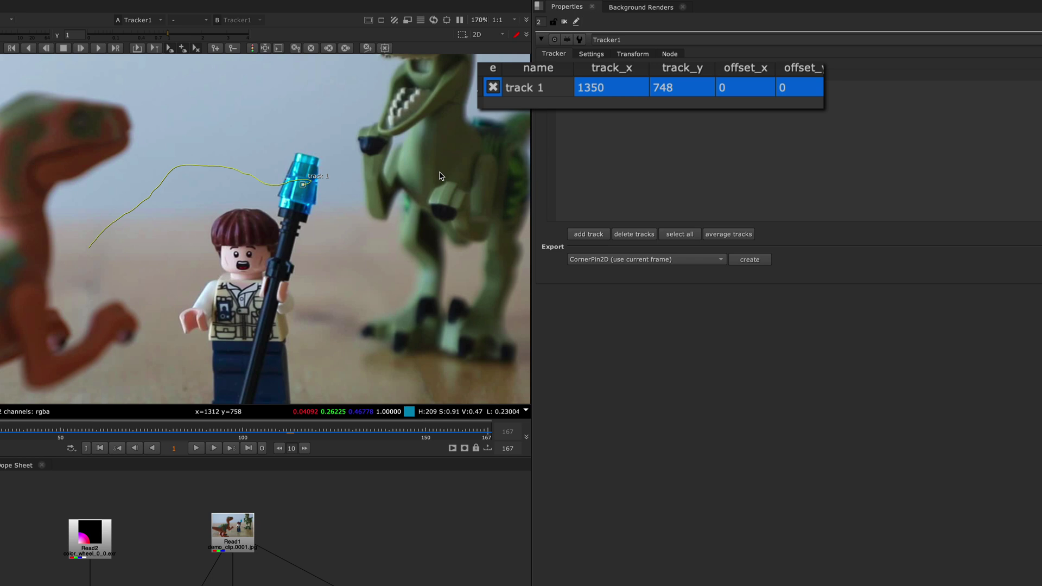
{"action": "key", "text": "c"}
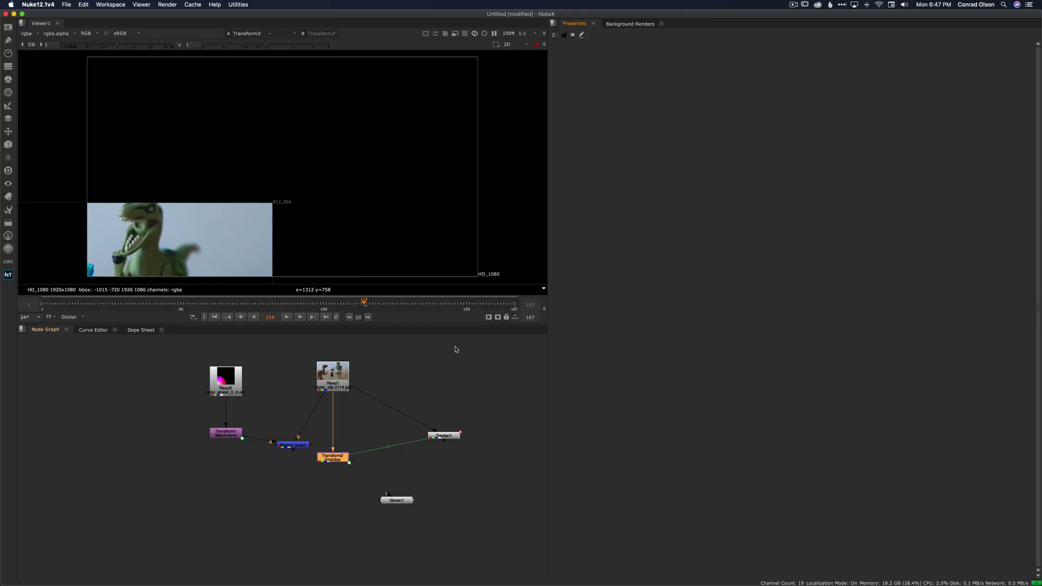
Remove the leading minus signs from the x and y translate expressions of the Stabilize node Transform2.
{"action": "double_click", "coordinate": [340, 458]}
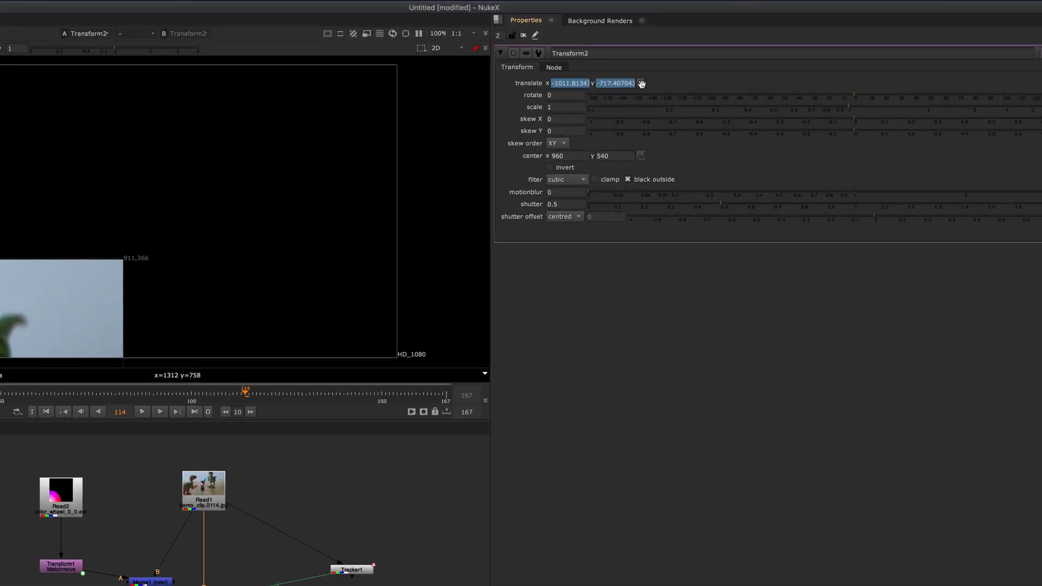
{"action": "left_click", "coordinate": [641, 83]}
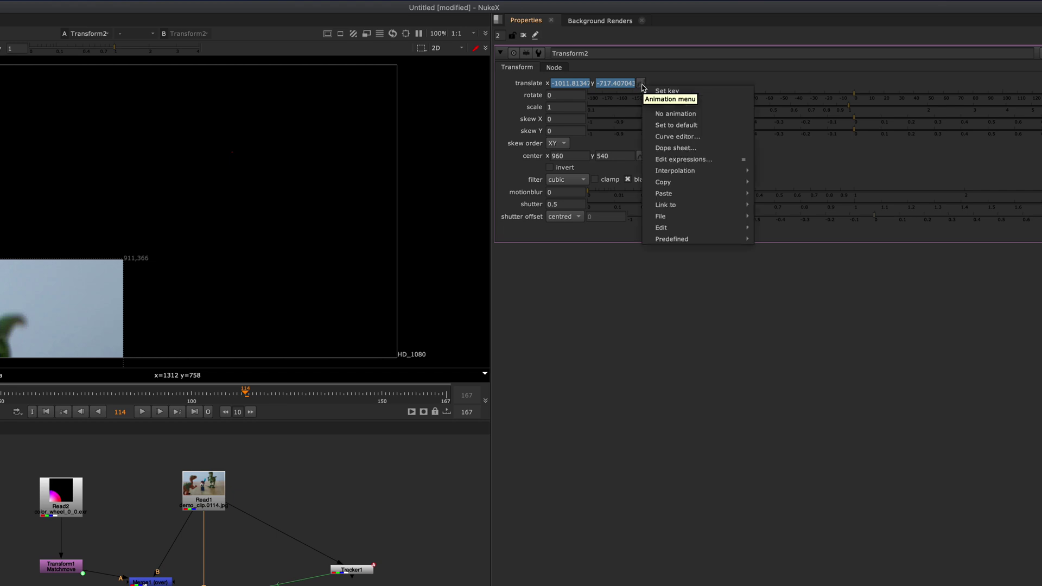
{"action": "left_click", "coordinate": [667, 159]}
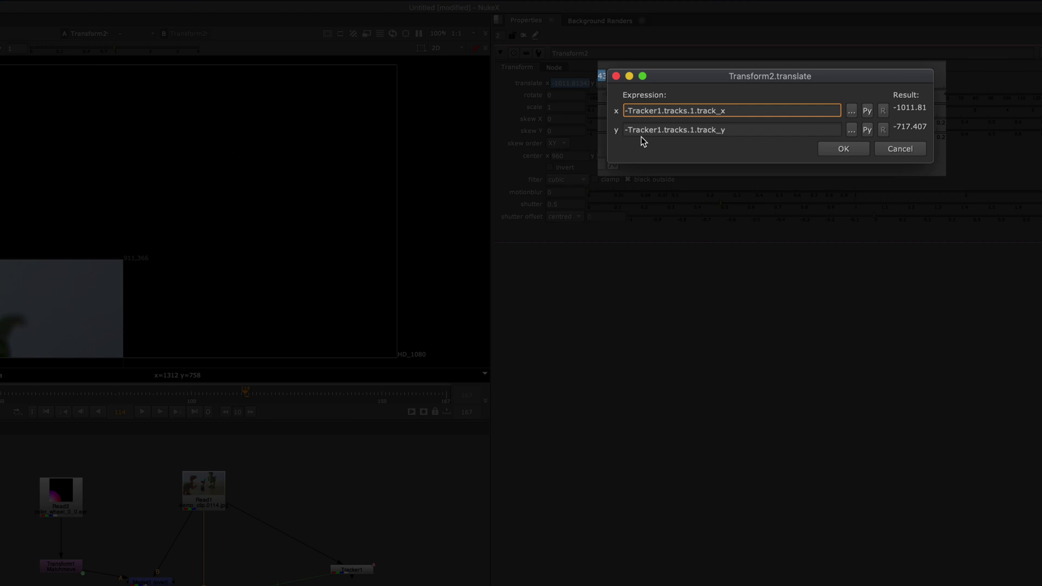
{"action": "key", "text": "Delete"}
{"action": "left_click", "coordinate": [628, 130]}
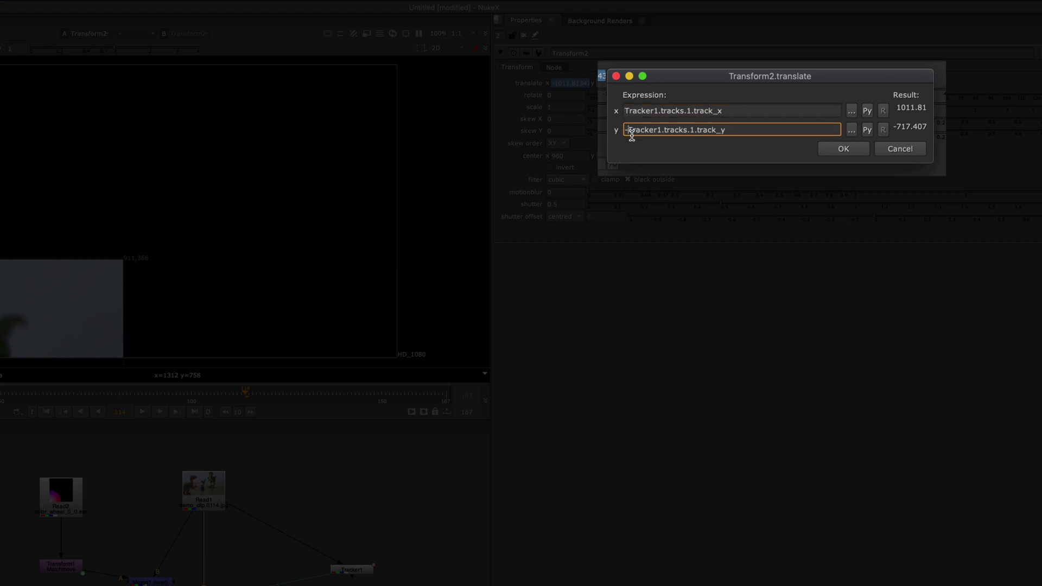
{"action": "key", "text": "BackSpace"}
Extend Transform2's x translate expression to Tracker1.tracks.1.track_x - Tracker1.tracks.1.track_x.
{"action": "left_click_drag", "start_coordinate": [727, 111], "coordinate": [599, 107]}
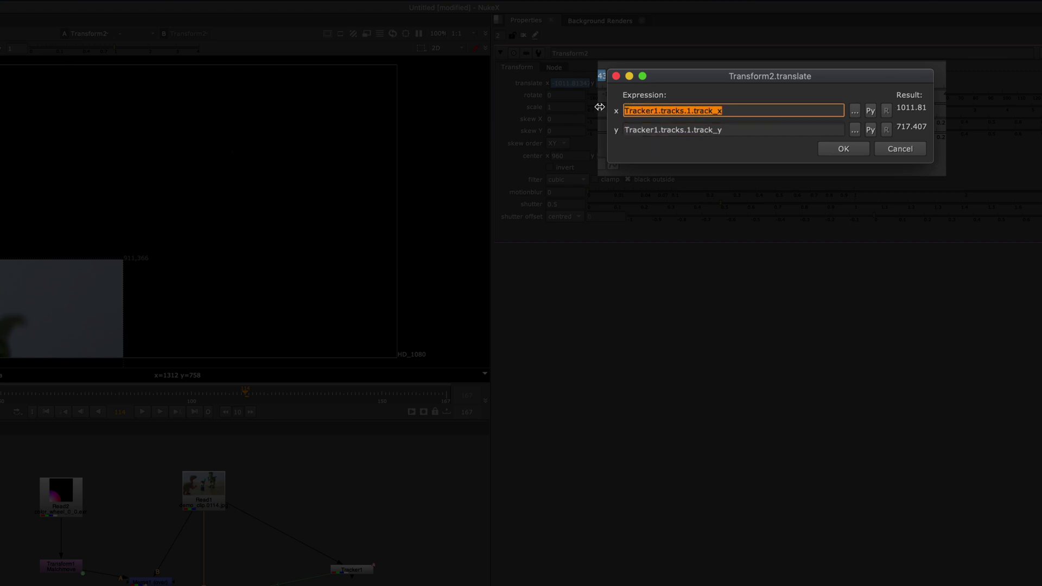
{"action": "right_click", "coordinate": [641, 111]}
{"action": "left_click", "coordinate": [659, 161]}
{"action": "left_click", "coordinate": [772, 108]}
{"action": "type", "text": "-"}
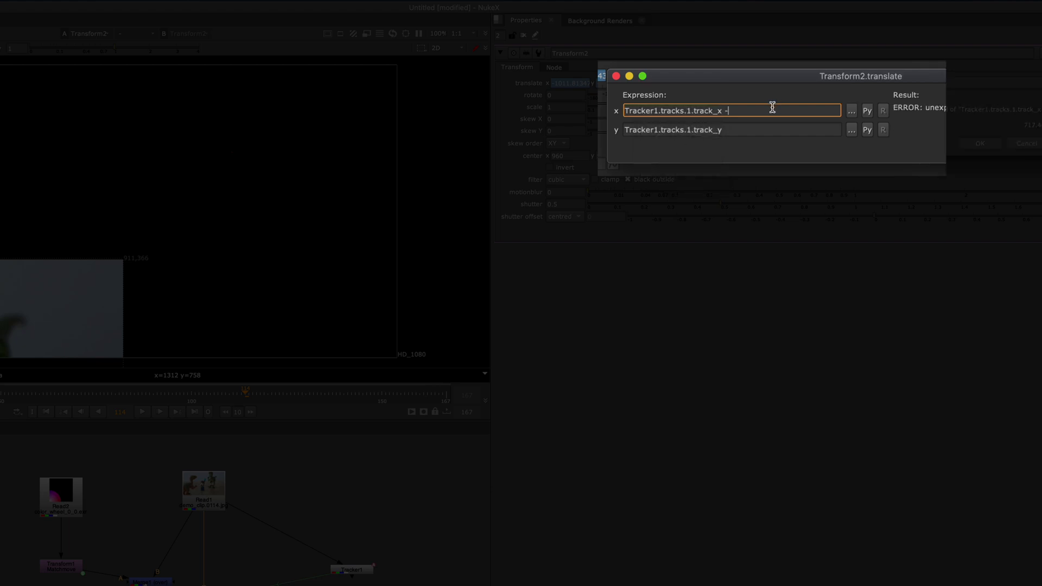
{"action": "key", "text": "super+v"}
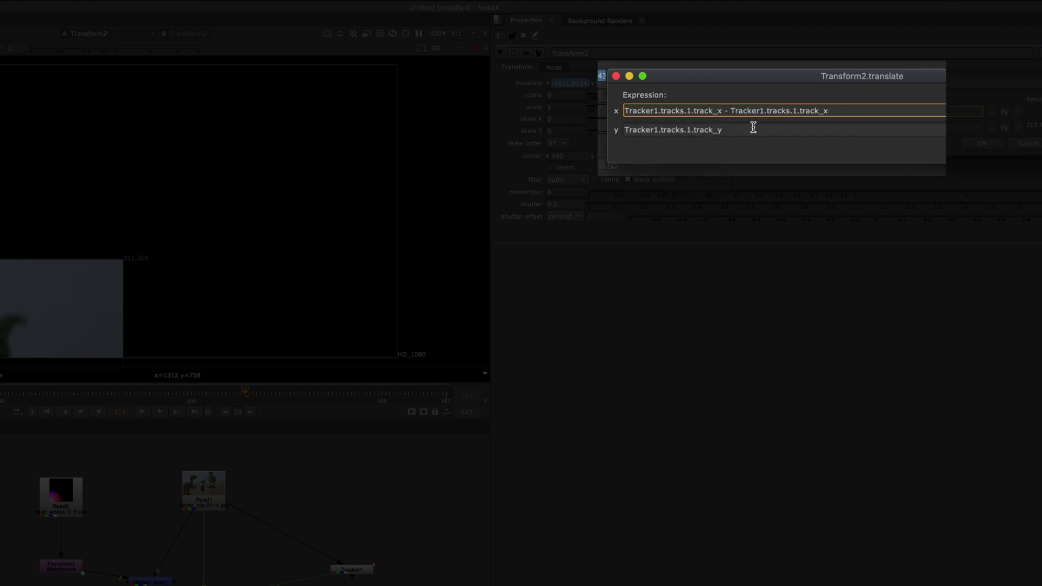
Extend the y translate expression to Tracker1.tracks.1.track_y - Tracker1.tracks.1.track_y and apply both expressions.
{"action": "left_click_drag", "start_coordinate": [741, 127], "coordinate": [611, 132]}
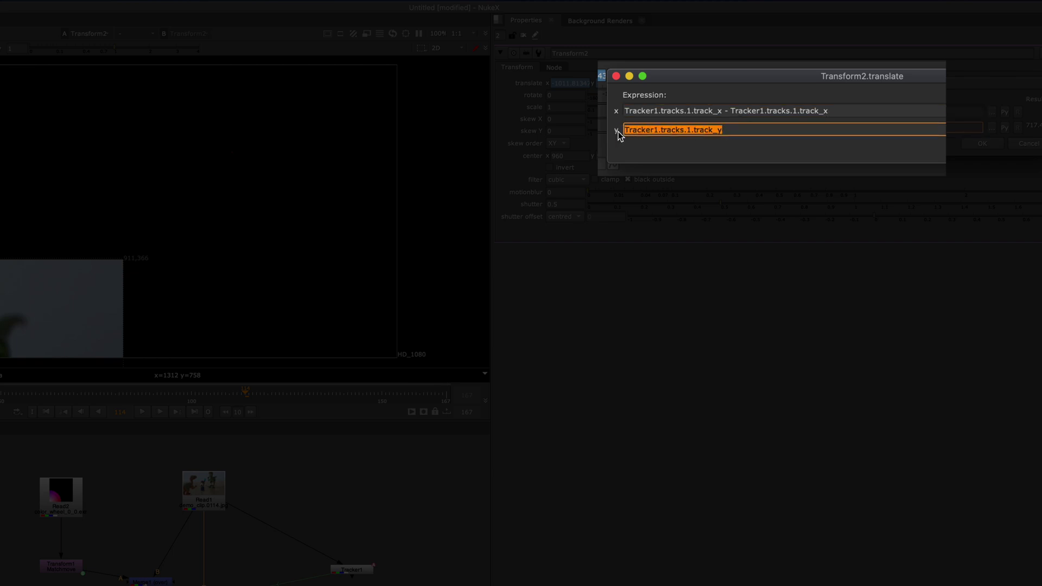
{"action": "left_click", "coordinate": [754, 133]}
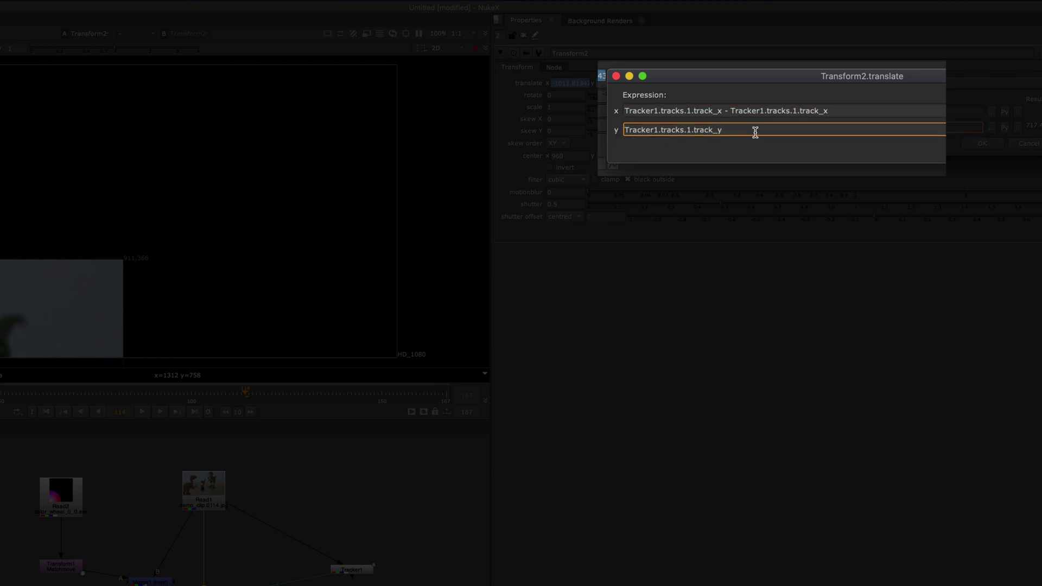
{"action": "type", "text": "-"}
{"action": "key", "text": "super+v"}
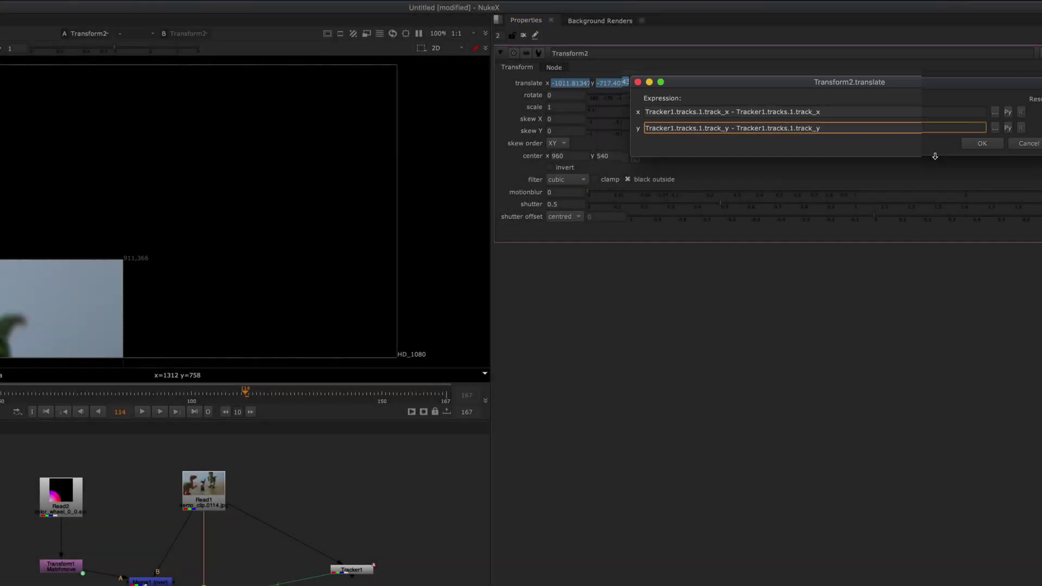
{"action": "left_click", "coordinate": [979, 144]}
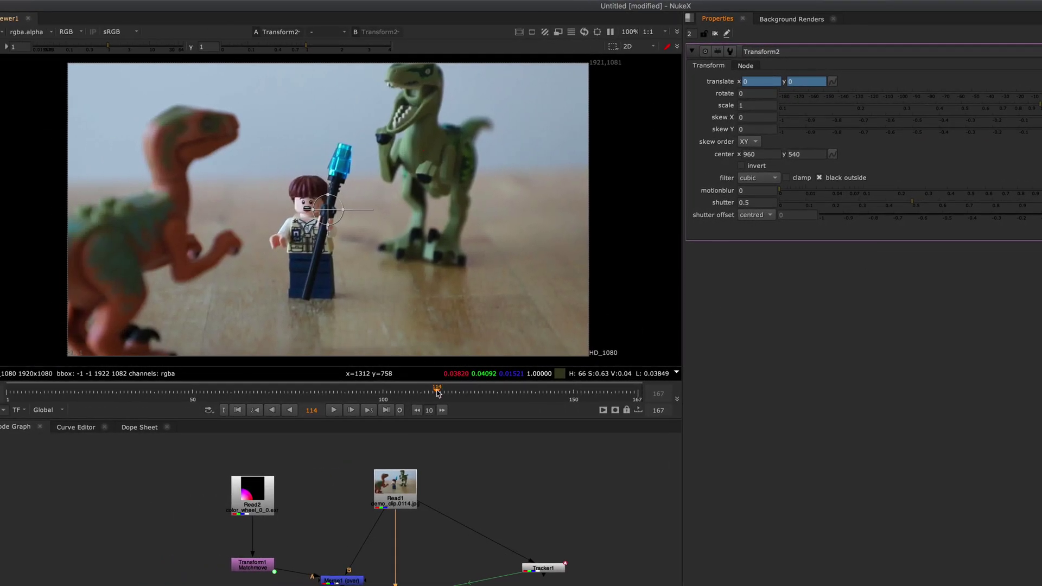
Scrub and play Transform2's output backward to check its motion, and return to frame 1.
{"action": "left_click_drag", "start_coordinate": [439, 393], "coordinate": [363, 397]}
{"action": "key", "text": "j"}
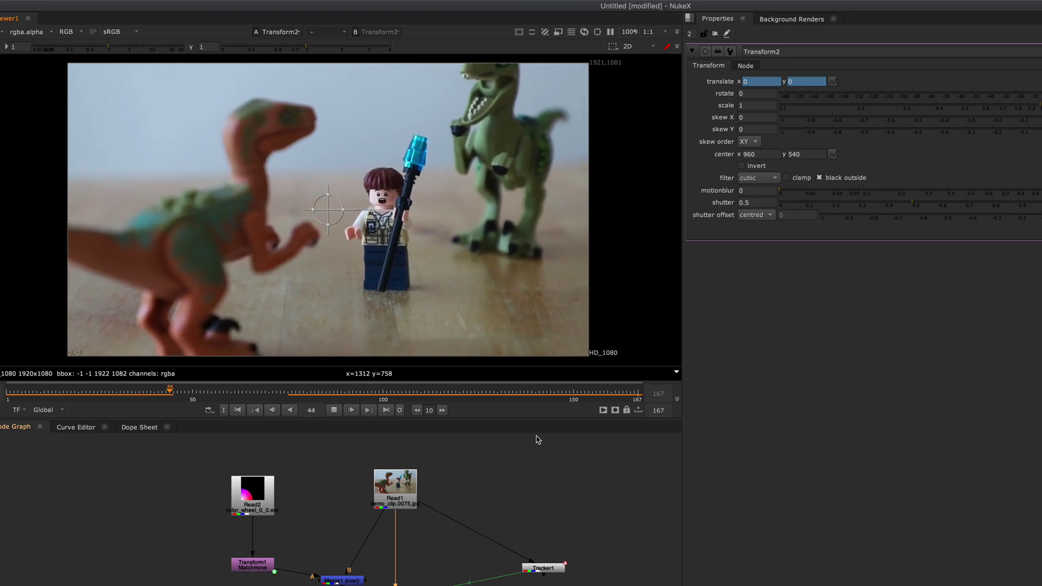
{"action": "left_click", "coordinate": [333, 411]}
{"action": "left_click", "coordinate": [5, 392]}
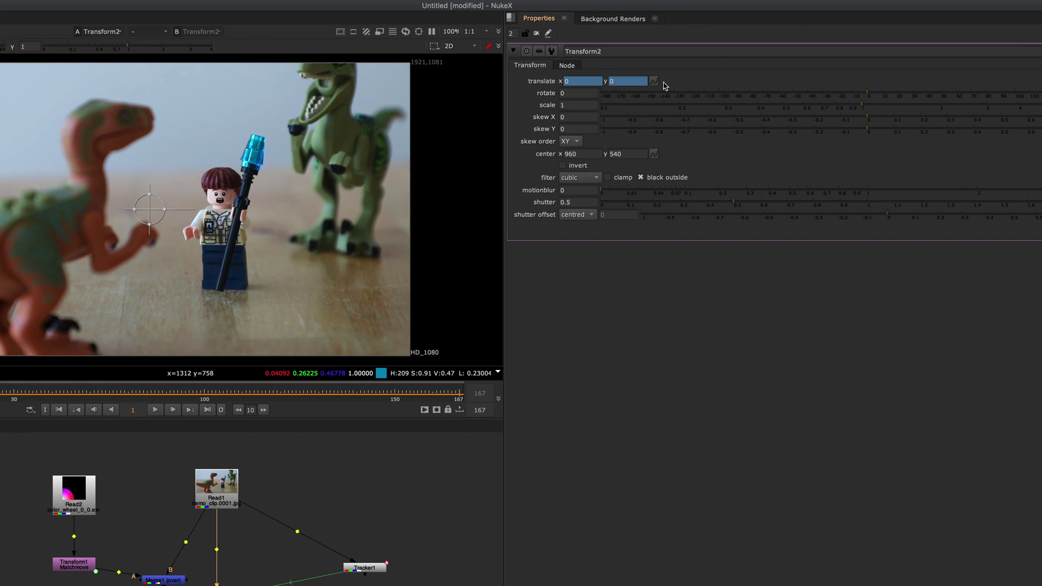
Add a frame value of (1) after the first track term in Transform2's x and y translate expressions and apply them.
{"action": "left_click", "coordinate": [654, 81]}
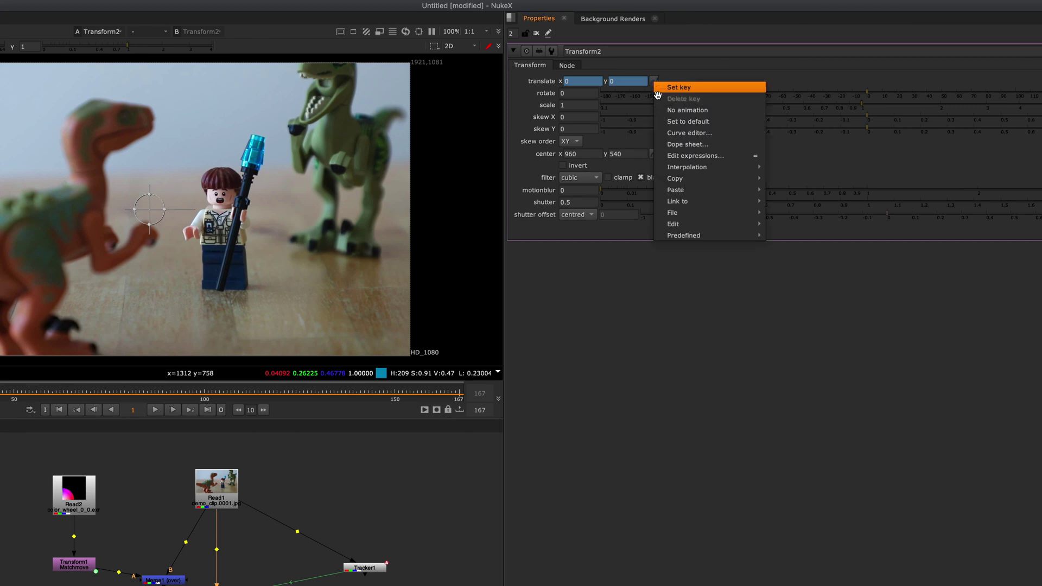
{"action": "left_click", "coordinate": [685, 156]}
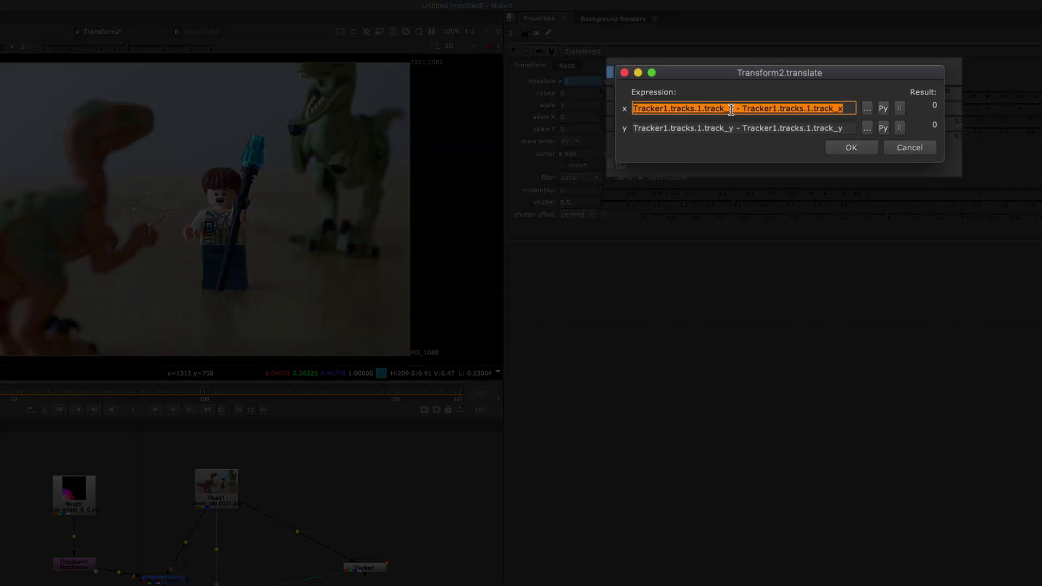
{"action": "left_click", "coordinate": [731, 108]}
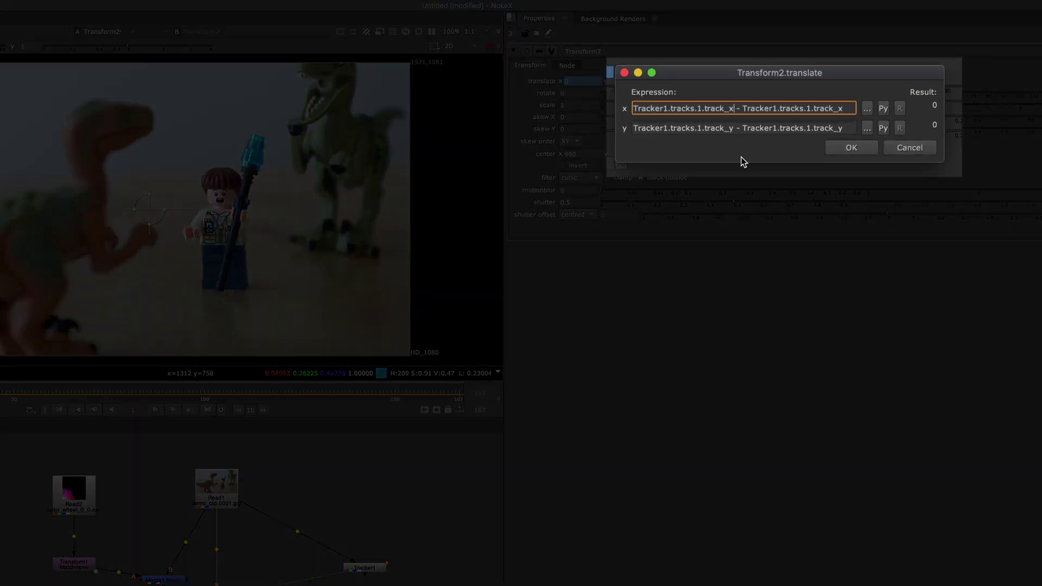
{"action": "type", "text": "(1)"}
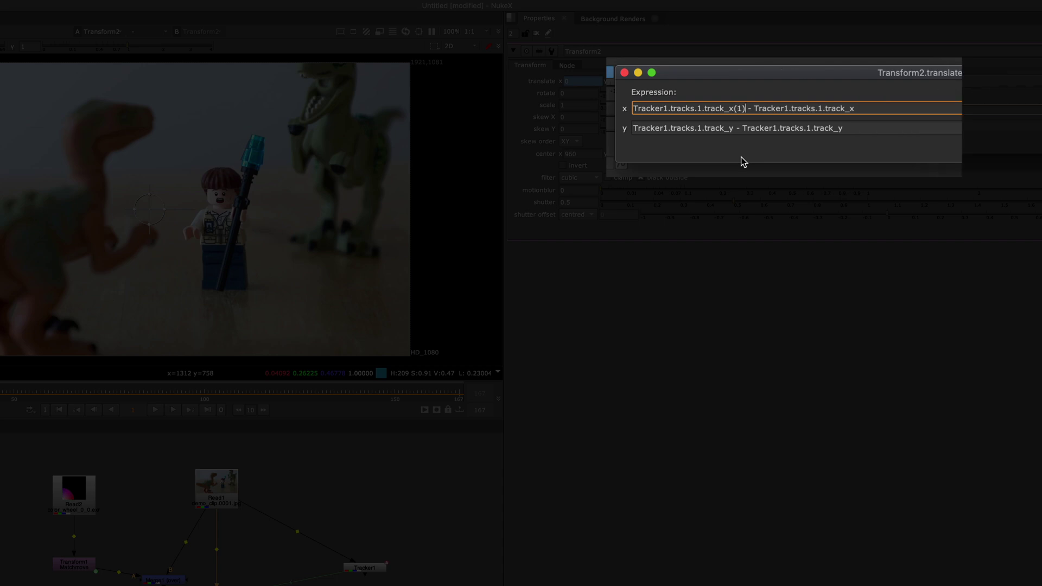
{"action": "left_click", "coordinate": [731, 128]}
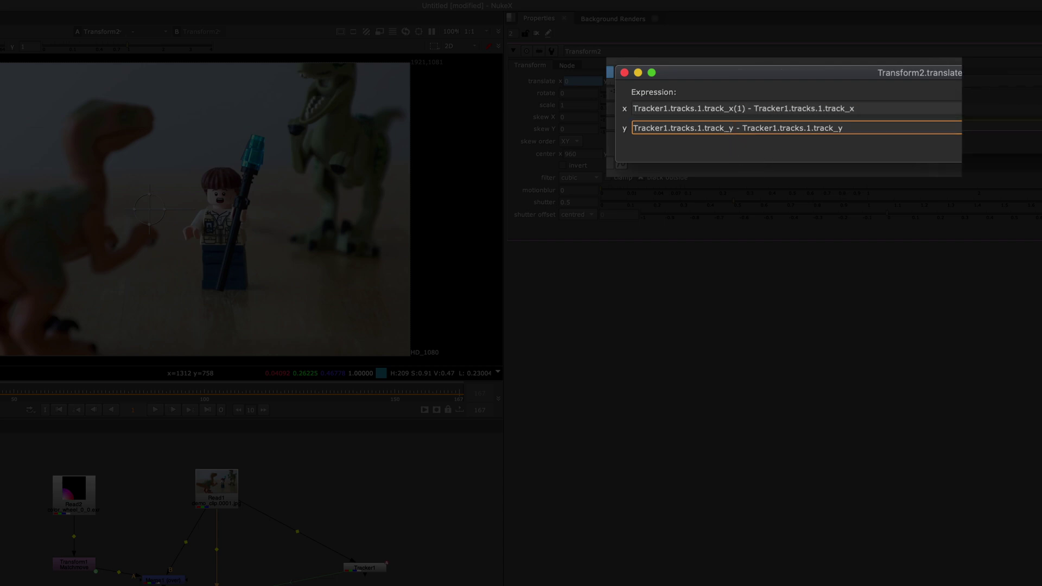
{"action": "type", "text": "(1)"}
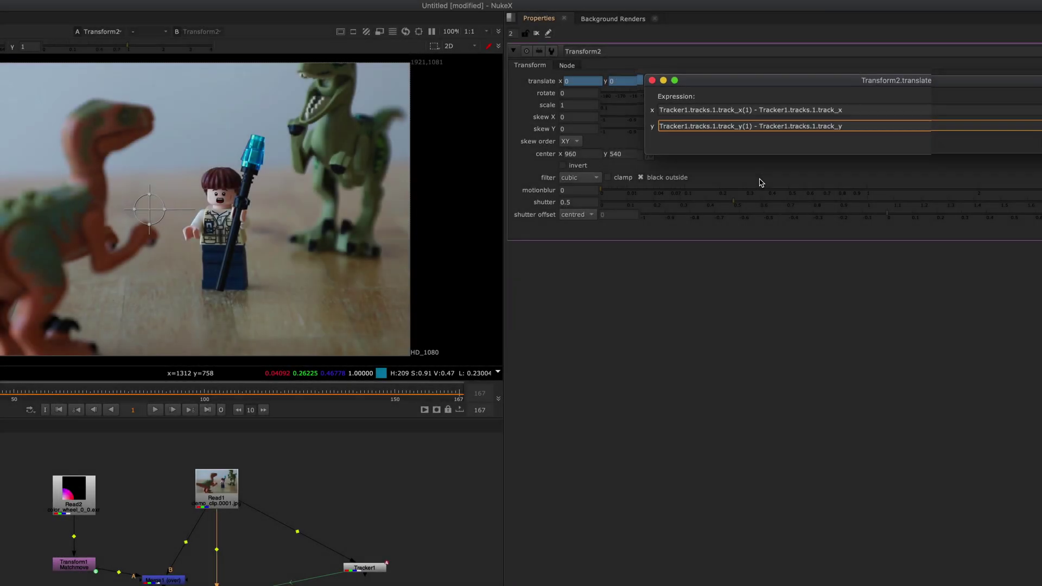
{"action": "key", "text": "Return"}
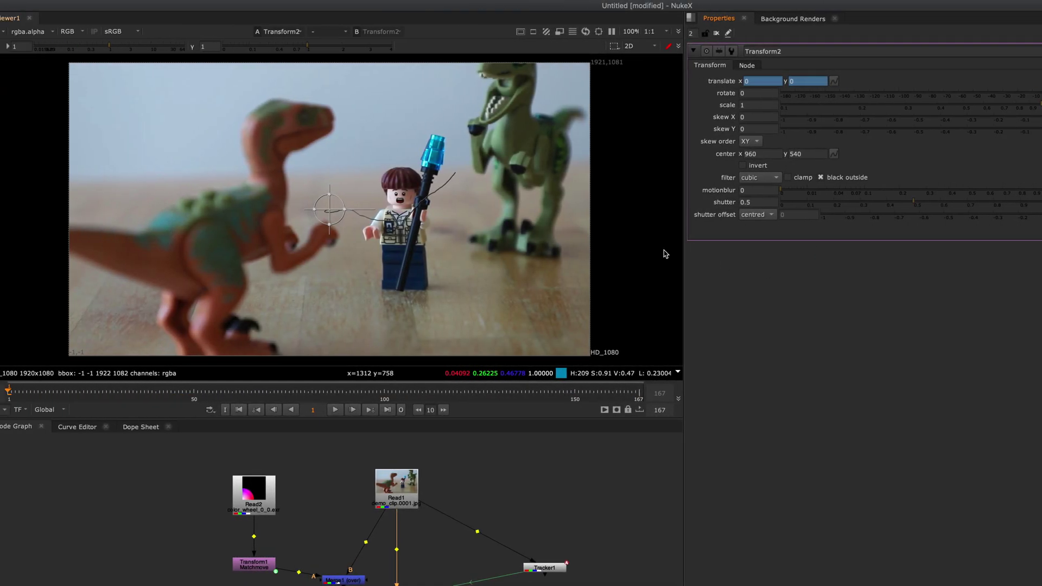
Step forward frame by frame from frame 1 and play Transform2's output to check the translate values and the stabilization.
{"action": "key", "text": "Right"}
{"action": "key", "text": "Left"}
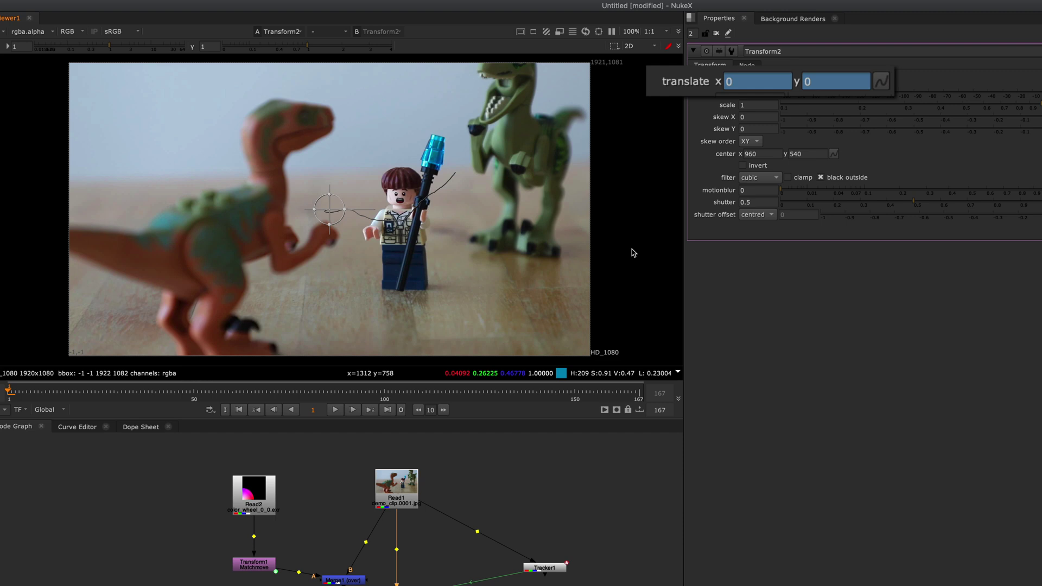
{"action": "key", "text": "Right"}
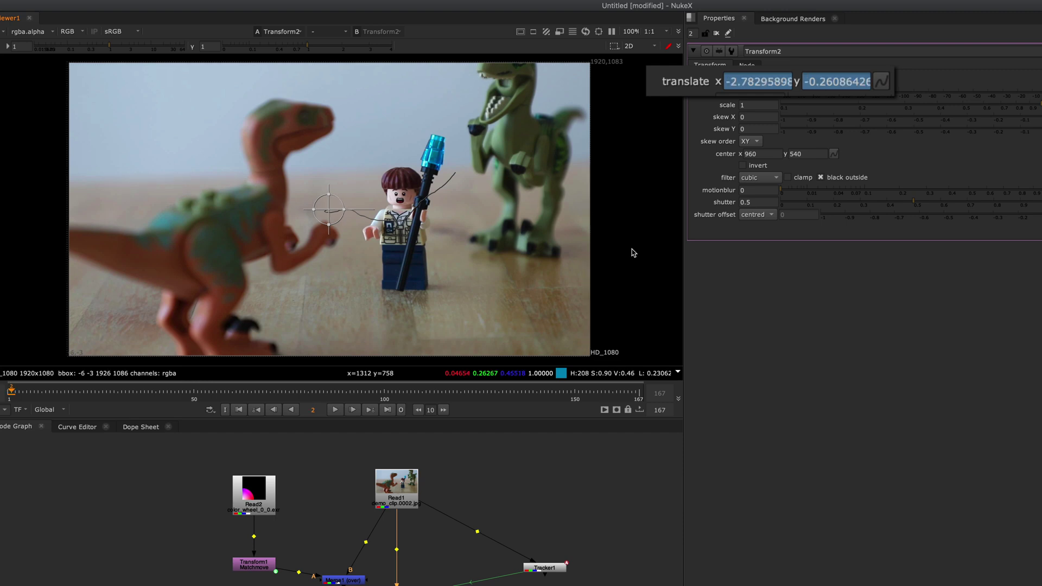
{"action": "key", "text": "Right"}
{"action": "key", "text": "Right"}
{"action": "key", "text": "Right"}
{"action": "key", "text": "Right"}
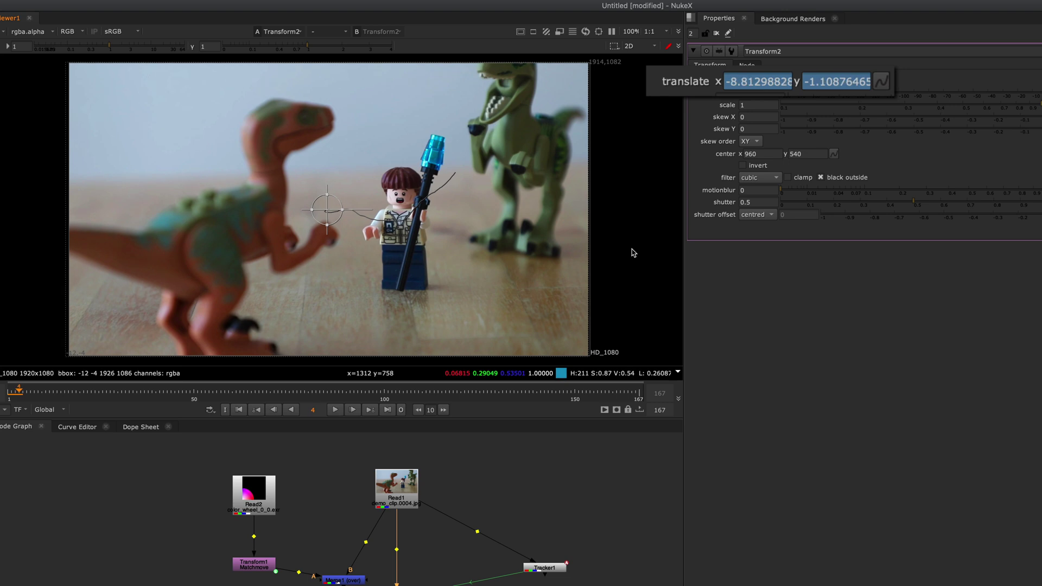
{"action": "key", "text": "Right"}
{"action": "key", "text": "Right"}
{"action": "key", "text": "Right"}
{"action": "key", "text": "Right"}
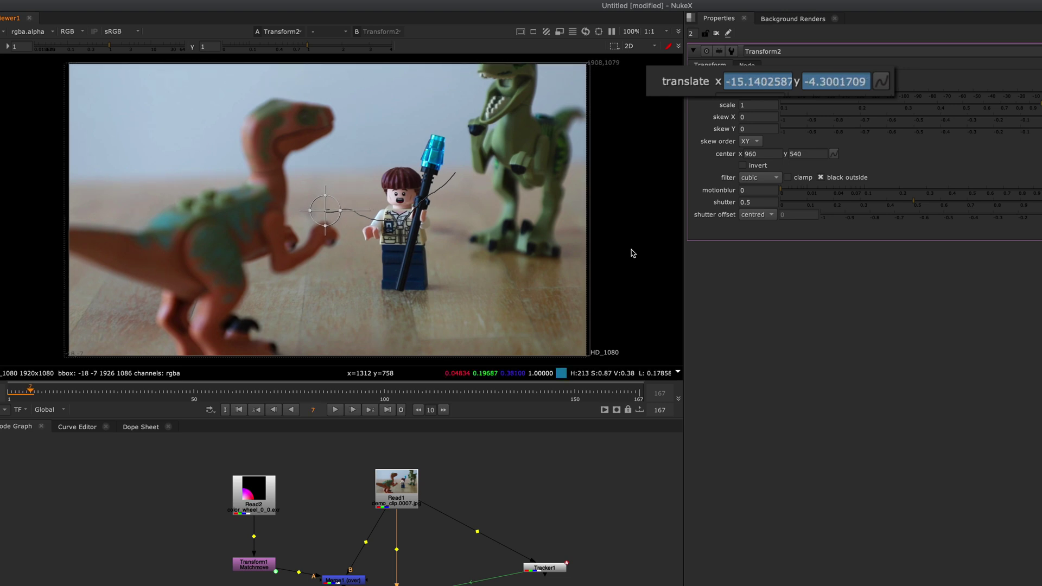
{"action": "key", "text": "Right"}
{"action": "key", "text": "Right"}
{"action": "key", "text": "Right"}
{"action": "key", "text": "Right"}
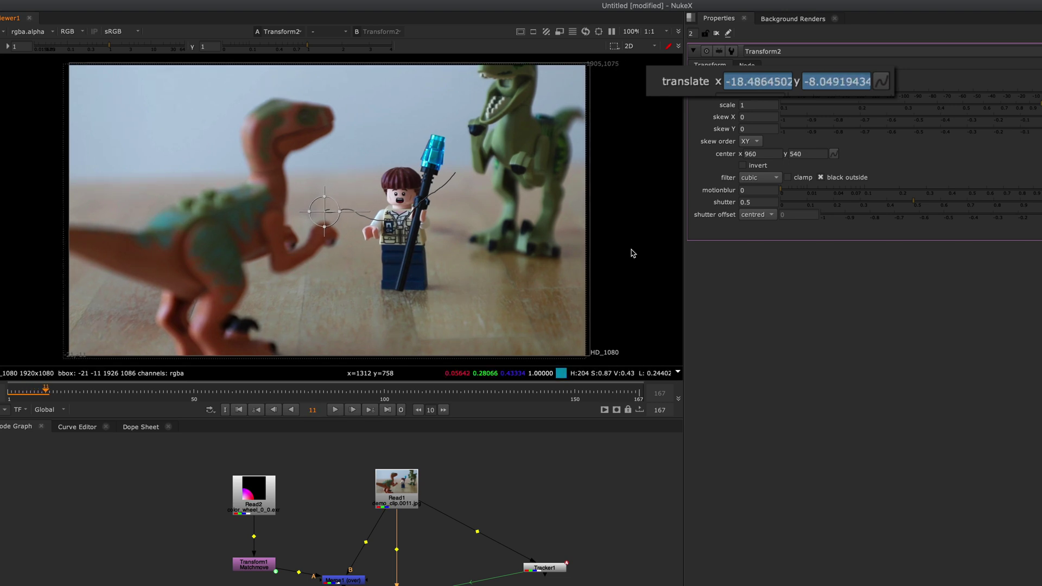
{"action": "key", "text": "Right"}
{"action": "key", "text": "Right"}
{"action": "key", "text": "Right"}
{"action": "key", "text": "Right"}
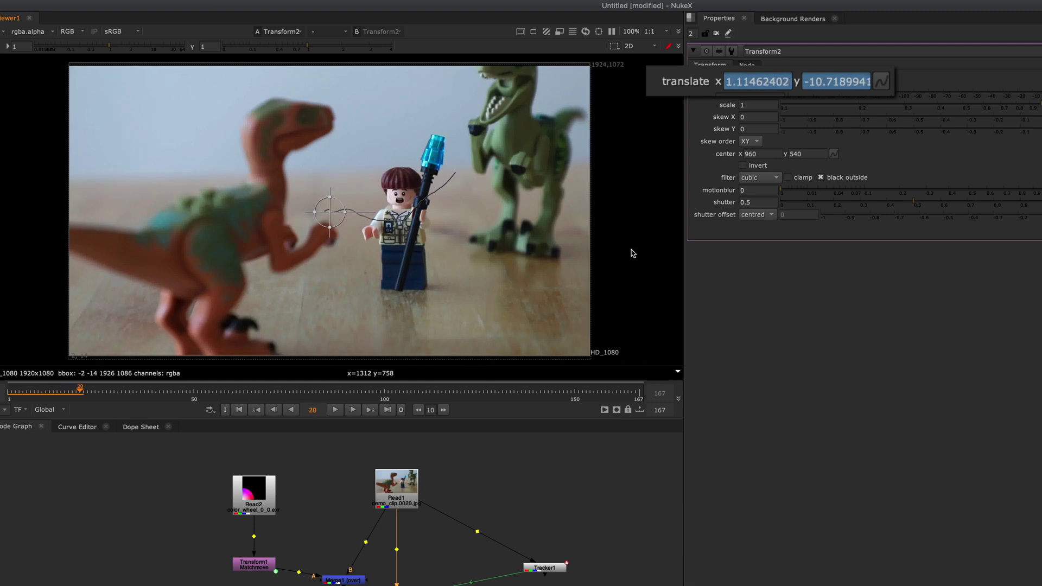
{"action": "left_click", "coordinate": [336, 409]}
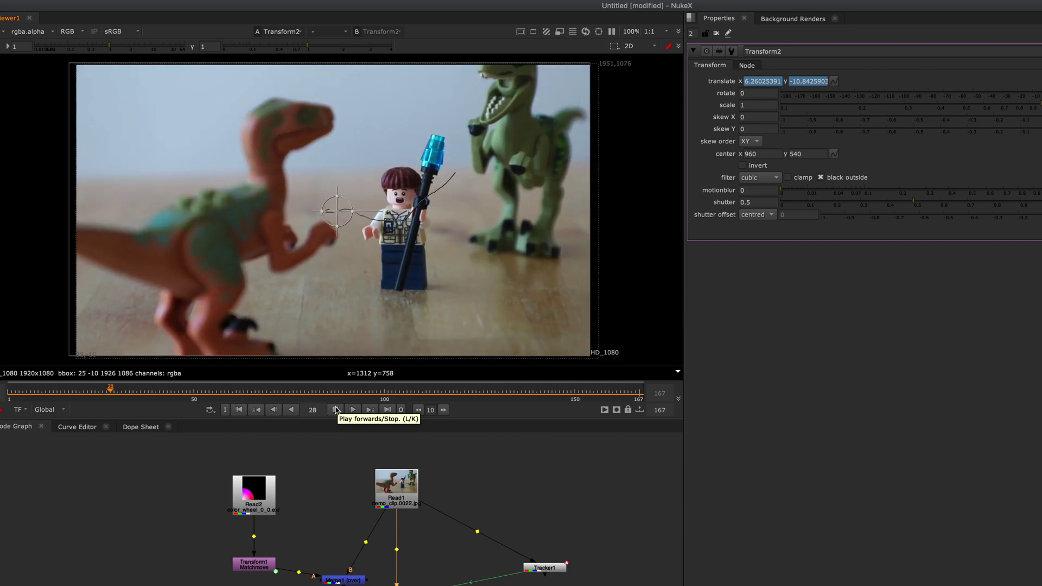
{"action": "left_click", "coordinate": [336, 409]}
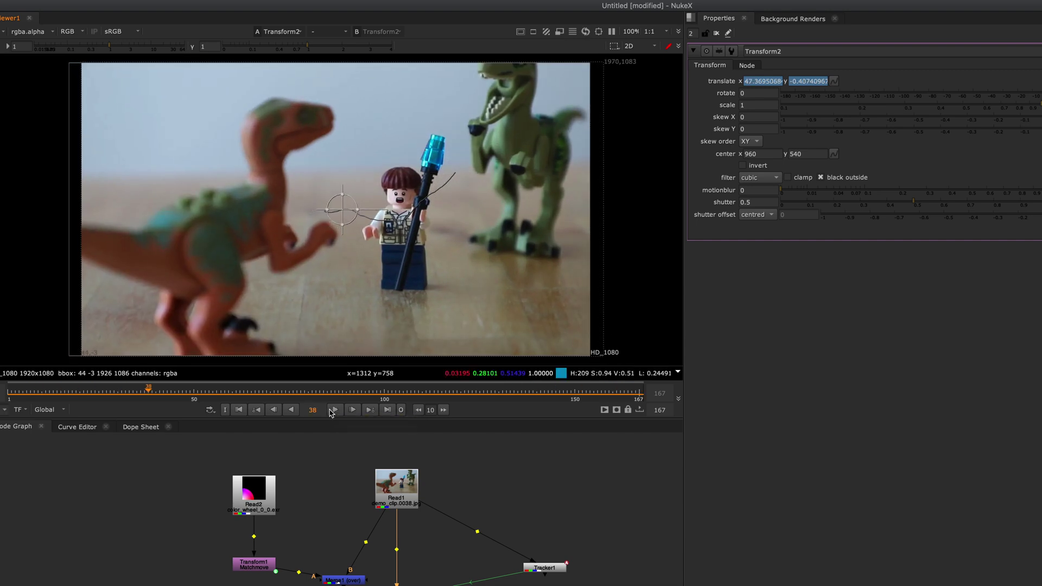
At frame 50, change the bracketed frame number to 50 in Transform2's x and y translate expressions and play the result forward.
{"action": "left_click", "coordinate": [194, 399]}
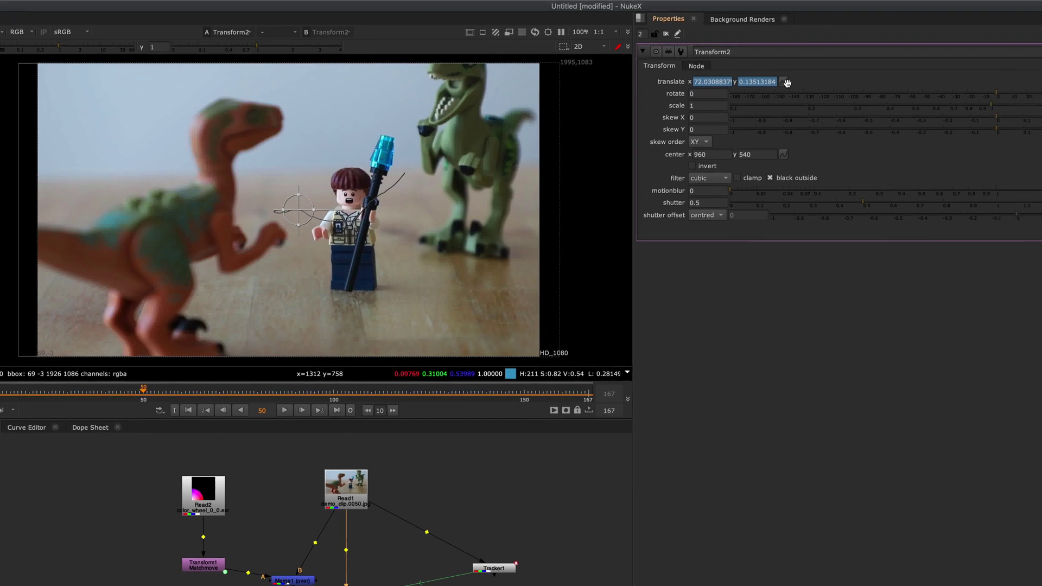
{"action": "left_click", "coordinate": [707, 82]}
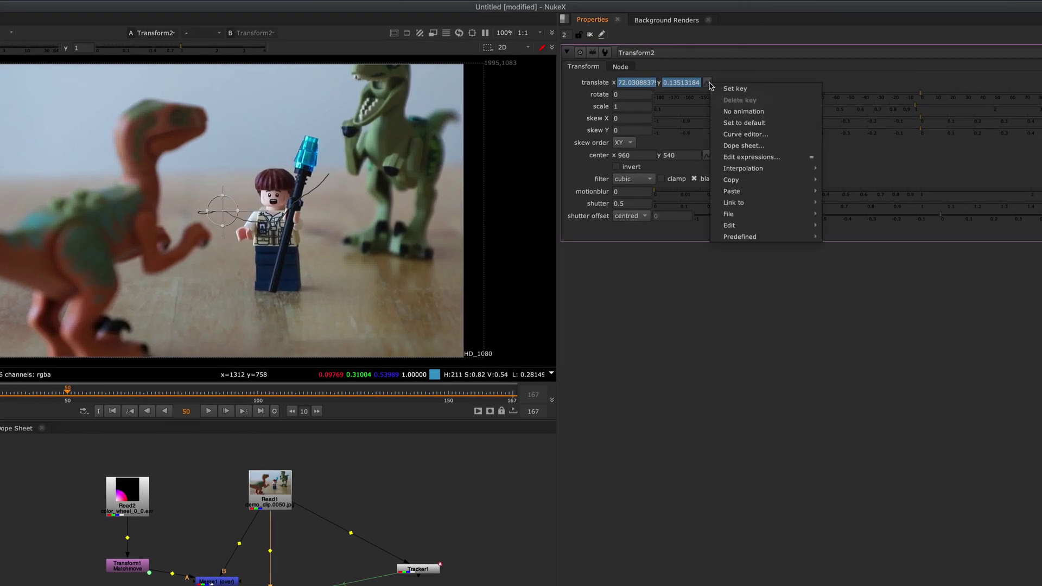
{"action": "left_click", "coordinate": [722, 157]}
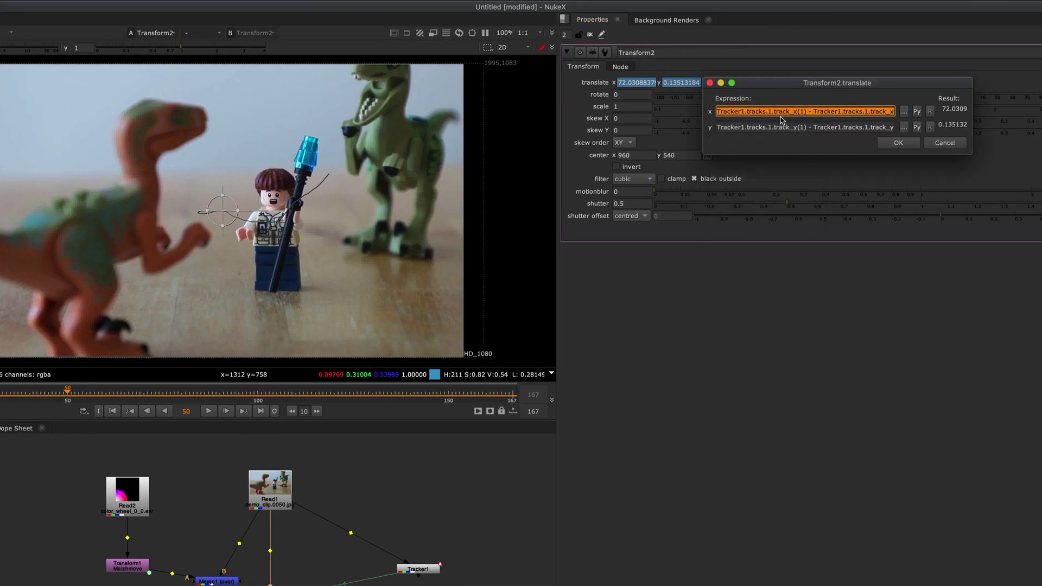
{"action": "left_click", "coordinate": [796, 112]}
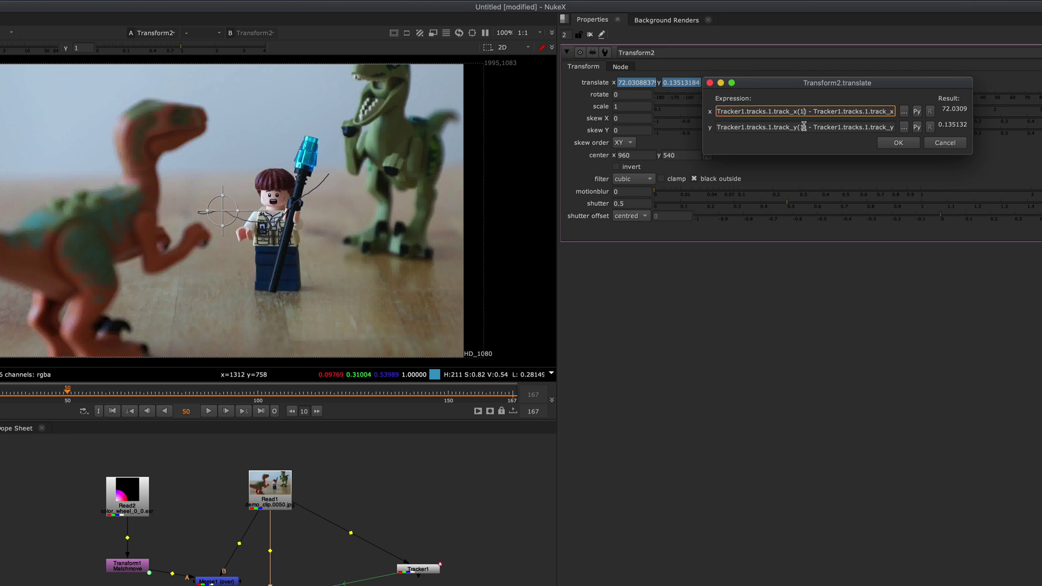
{"action": "key", "text": "BackSpace"}
{"action": "type", "text": "50"}
{"action": "left_click", "coordinate": [803, 126]}
{"action": "key", "text": "BackSpace"}
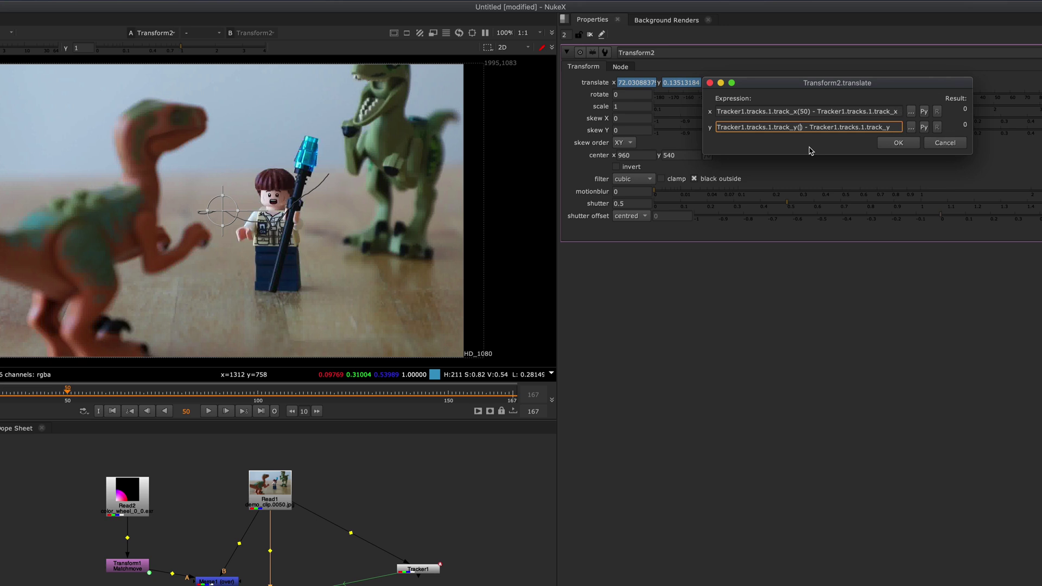
{"action": "type", "text": "50"}
{"action": "key", "text": "Return"}
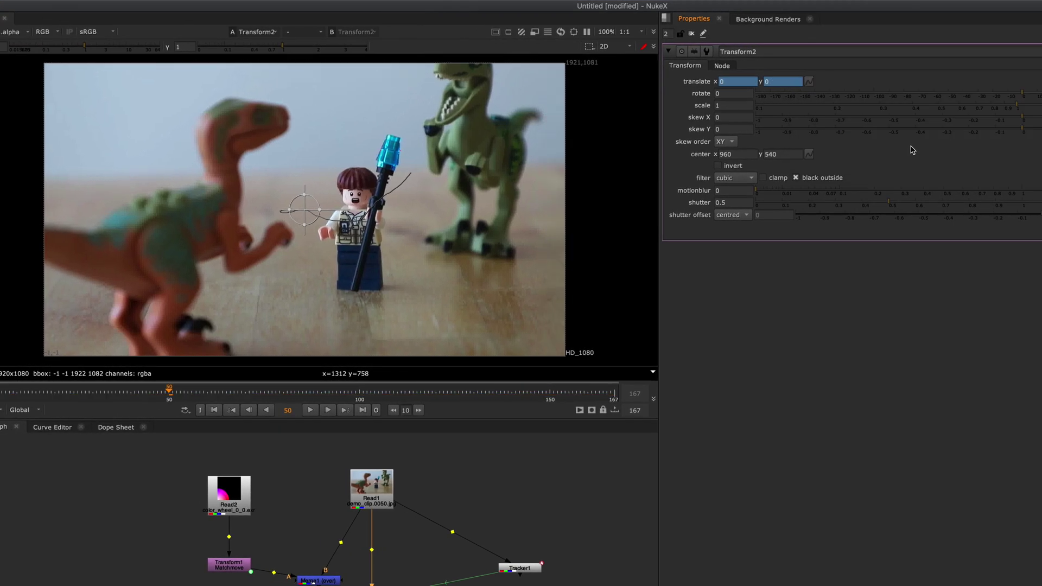
{"action": "left_click", "coordinate": [310, 411]}
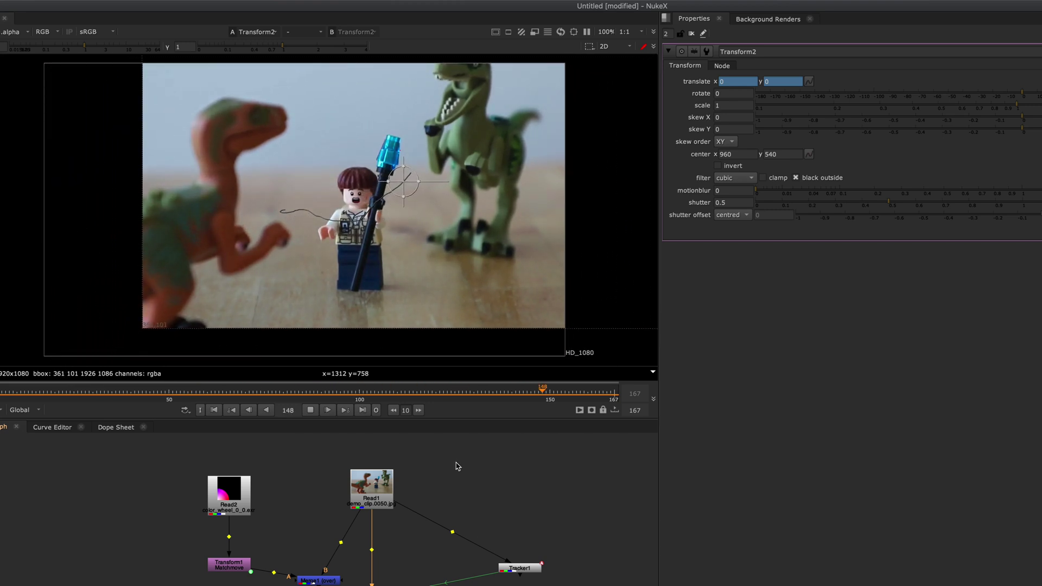
{"action": "left_click", "coordinate": [310, 410]}
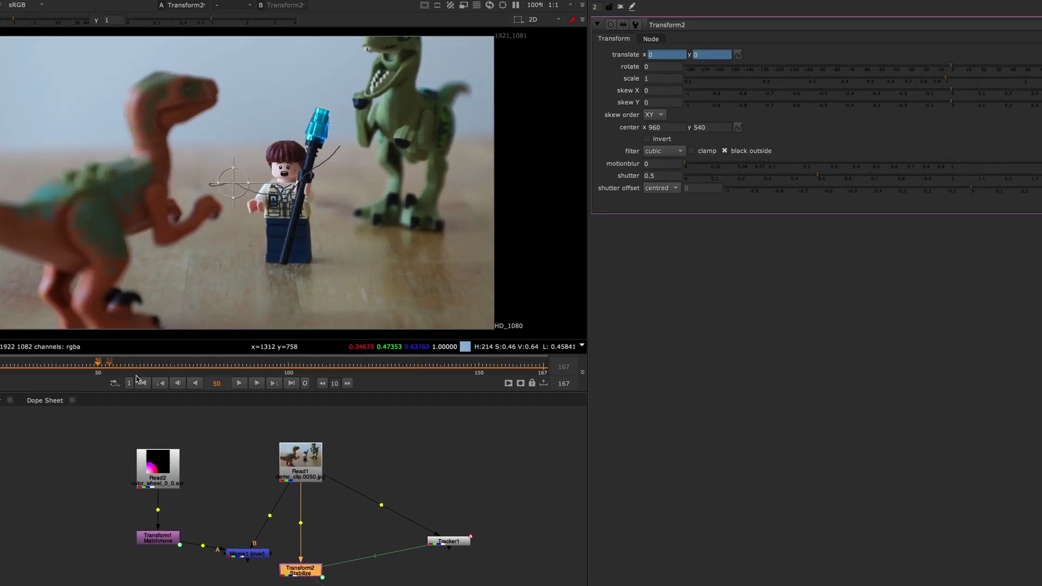
Create an integer user knob named ref_frame on the Transform2 node.
{"action": "right_click", "coordinate": [793, 54]}
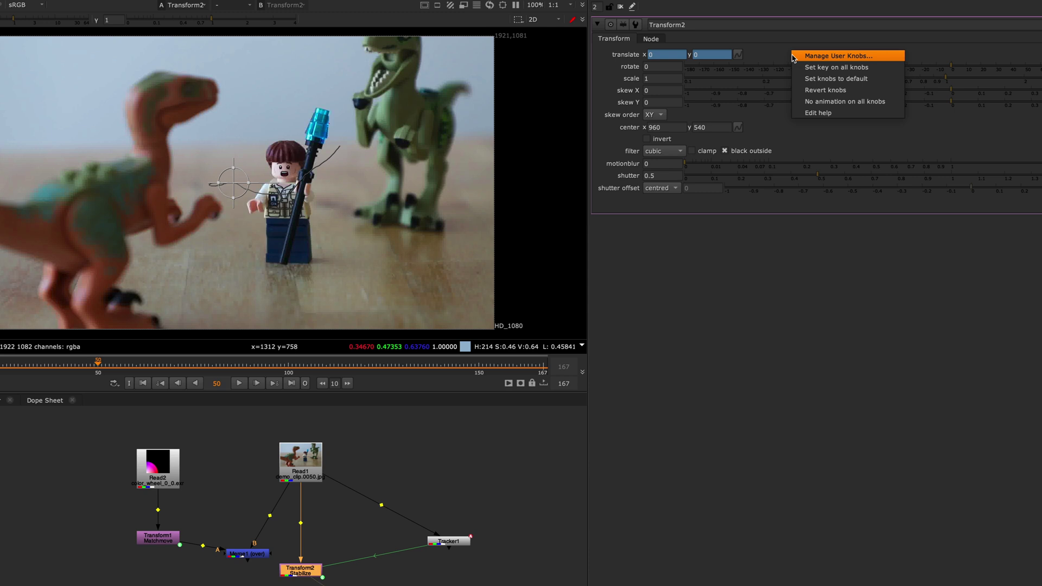
{"action": "left_click", "coordinate": [796, 56]}
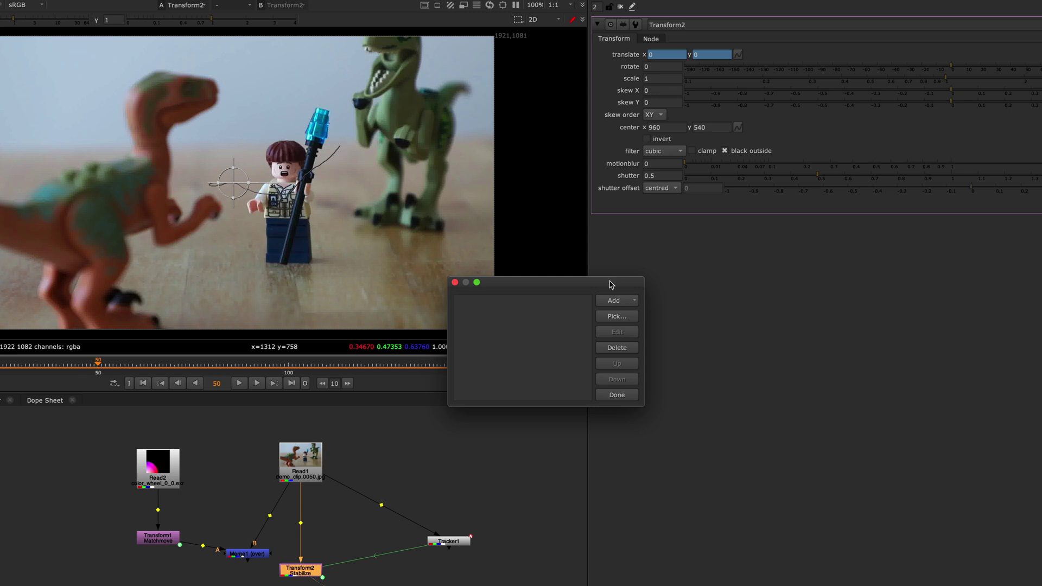
{"action": "left_click", "coordinate": [613, 300]}
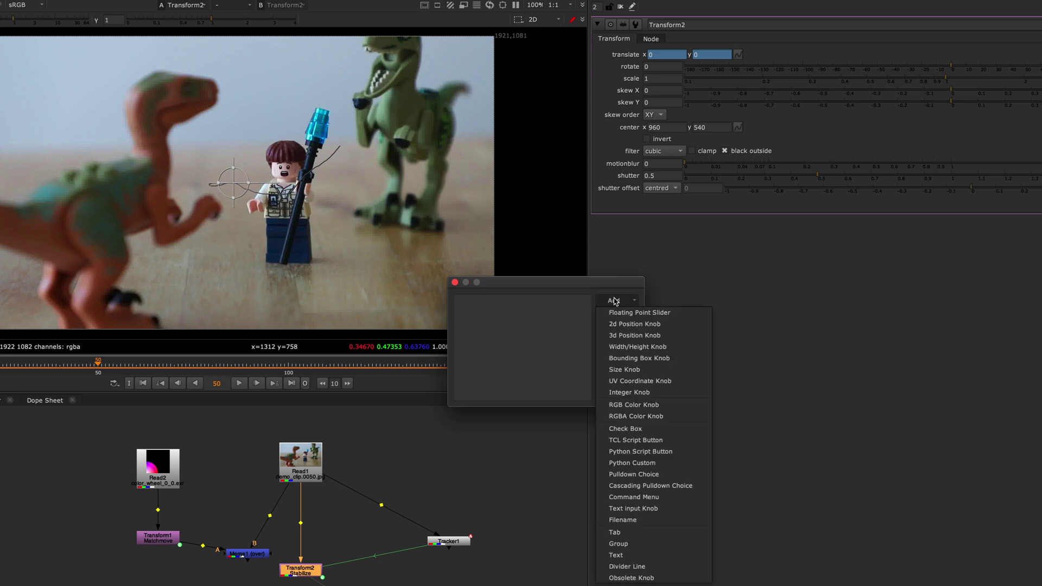
{"action": "left_click", "coordinate": [617, 393]}
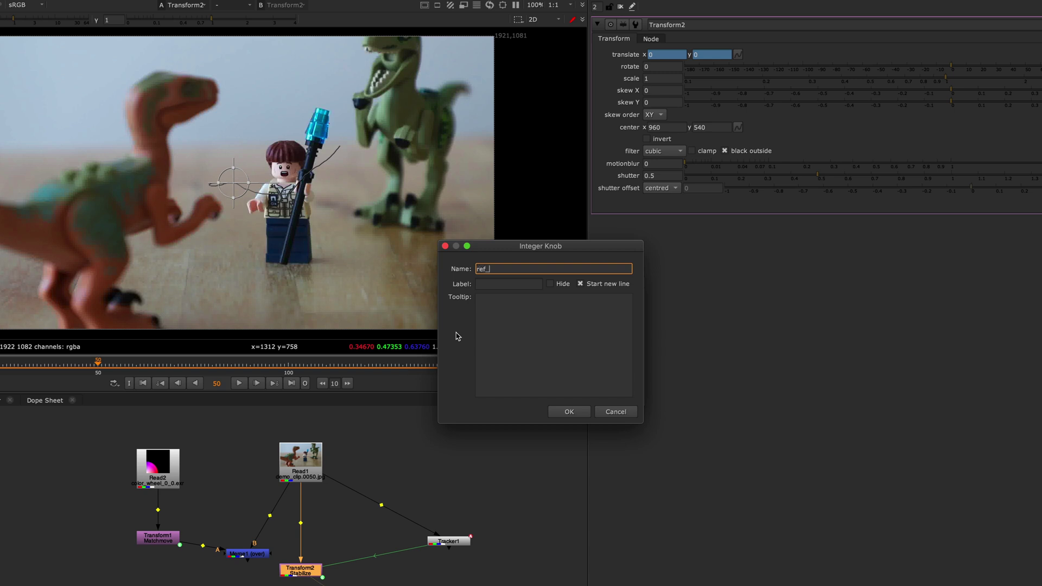
{"action": "type", "text": "me"}
{"action": "key", "text": "Tab"}
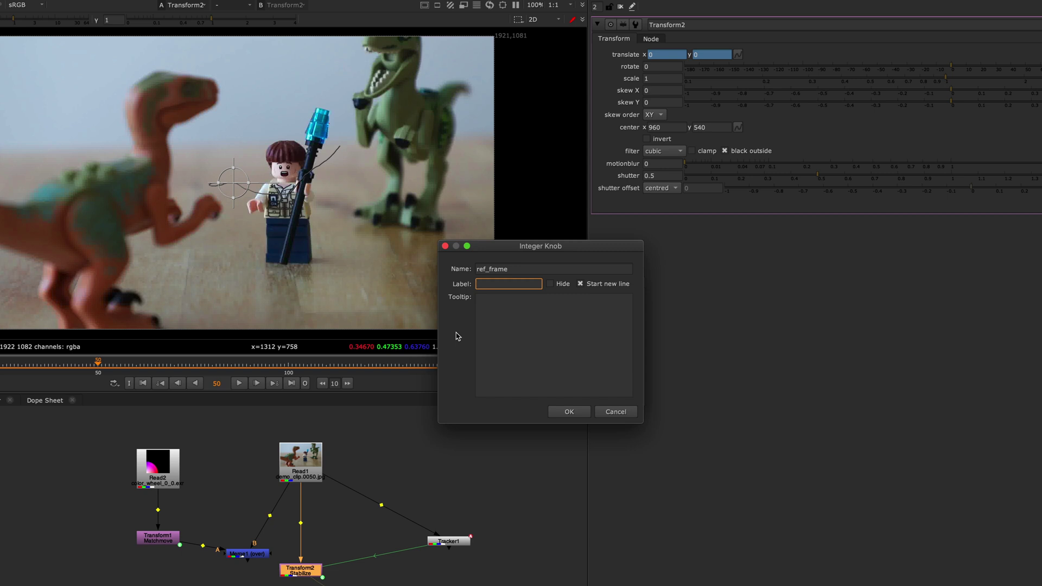
Label the knob Reference Frame, add the tooltip "Enter the frame that you want to base your stabilize around", and finish adding it.
{"action": "type", "text": "Reference"}
{"action": "key", "text": "Tab"}
{"action": "key", "text": "Tab"}
{"action": "key", "text": "Tab"}
{"action": "type", "text": "Enter the frame that you want to base your stabilize around"}
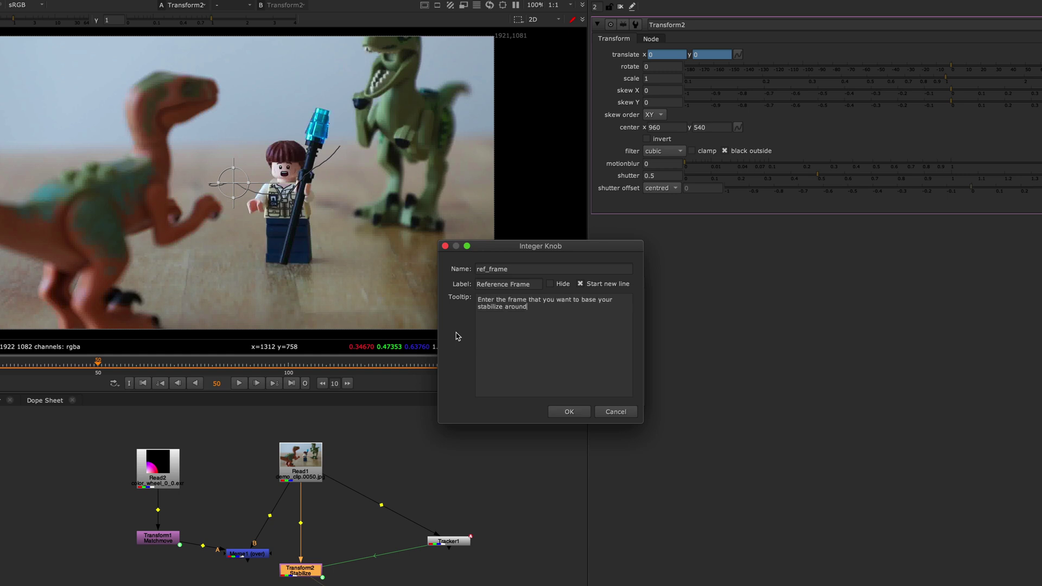
{"action": "left_click", "coordinate": [568, 411]}
{"action": "left_click", "coordinate": [615, 395]}
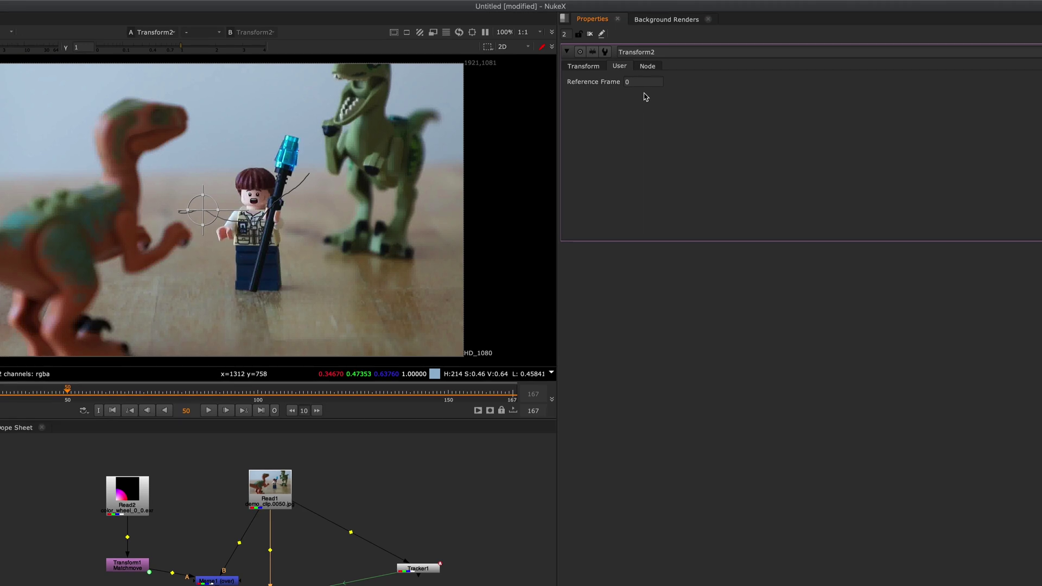
Set Transform2's Reference Frame value to 50.
{"action": "mouse_move", "coordinate": [642, 81]}
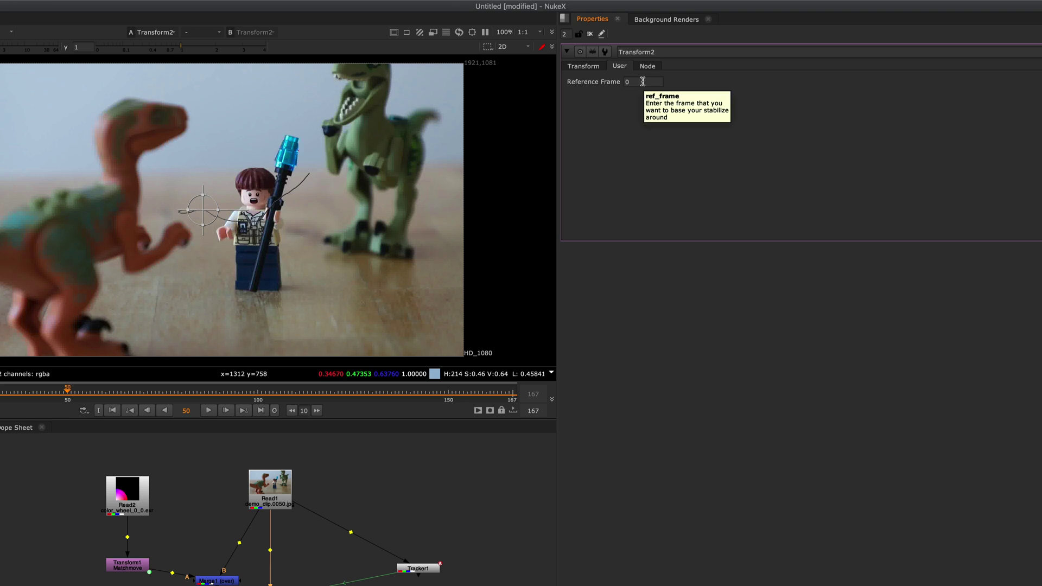
{"action": "left_click", "coordinate": [643, 81]}
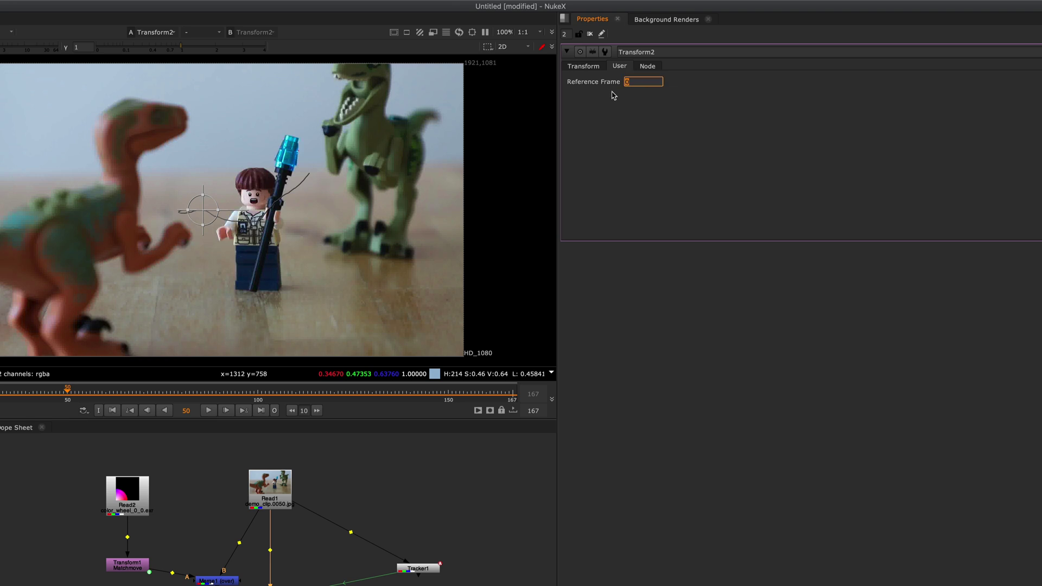
{"action": "key", "text": "Return"}
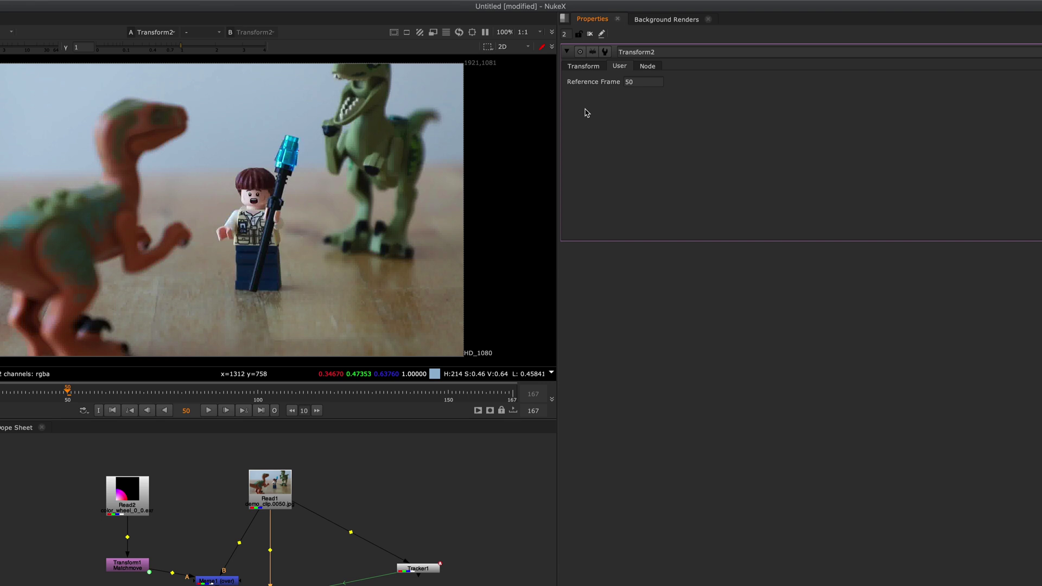
In Transform2's x translate expression, replace the bracketed frame number with ref_frame.
{"action": "left_click", "coordinate": [588, 68]}
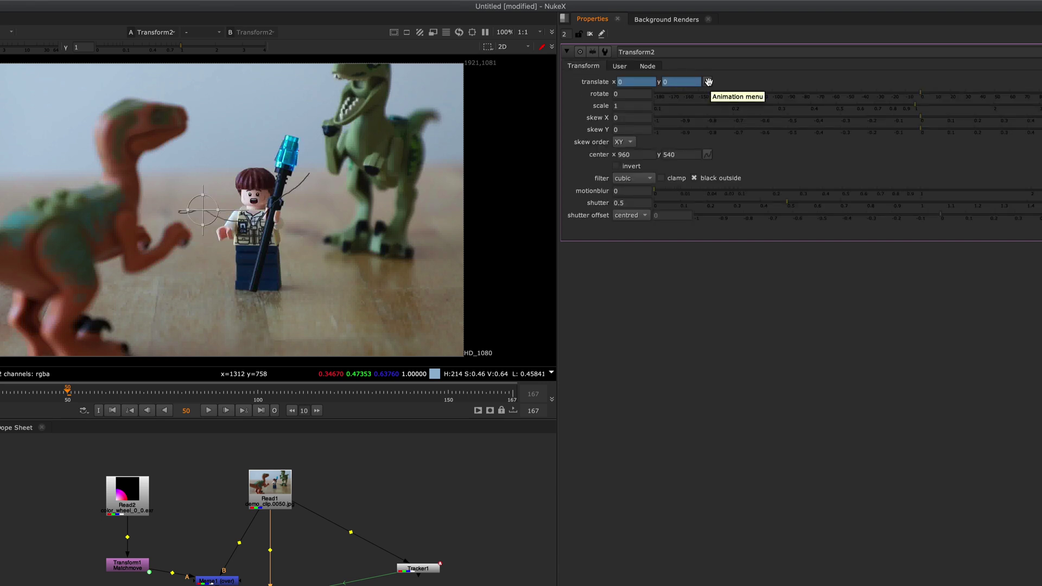
{"action": "left_click", "coordinate": [707, 81]}
{"action": "left_click", "coordinate": [749, 156]}
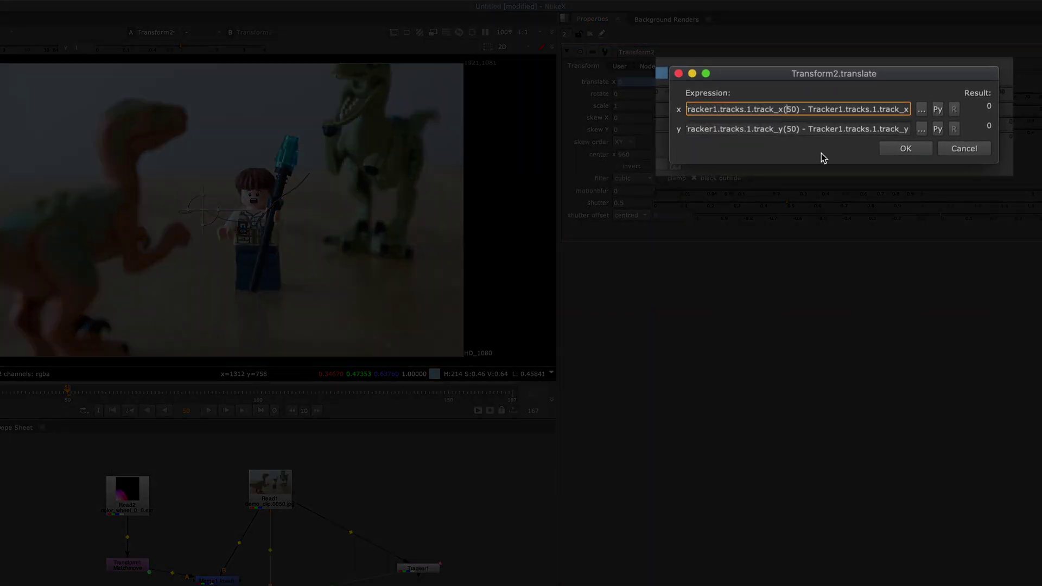
{"action": "key", "text": "BackSpace"}
{"action": "key", "text": "BackSpace"}
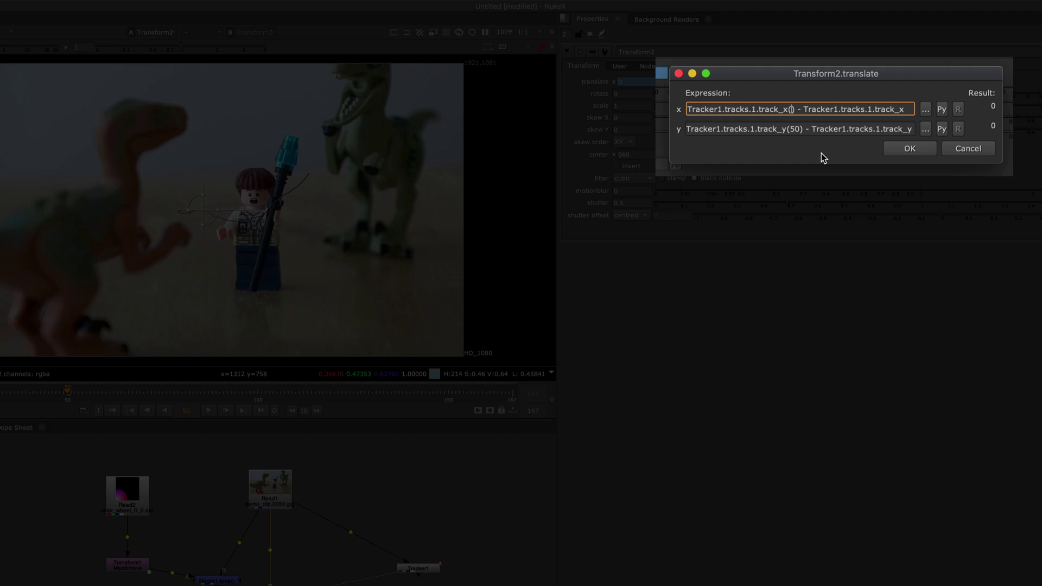
{"action": "type", "text": "ref_fr"}
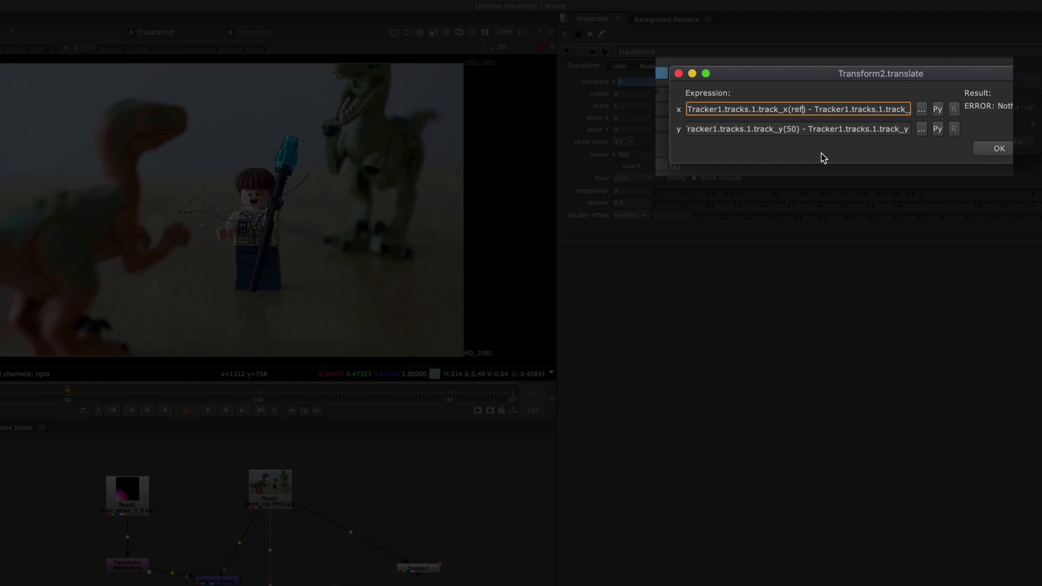
{"action": "type", "text": "ame"}
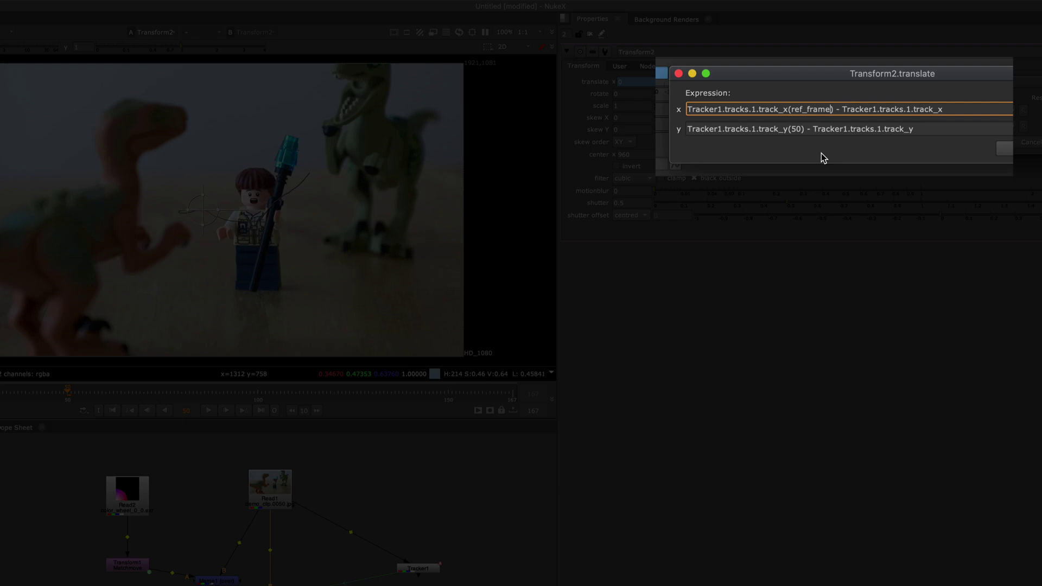
Replace the bracketed frame number in Transform2's y translate expression with ref_frame and accept both expressions.
{"action": "left_click", "coordinate": [800, 129]}
{"action": "key", "text": "BackSpace"}
{"action": "key", "text": "BackSpace"}
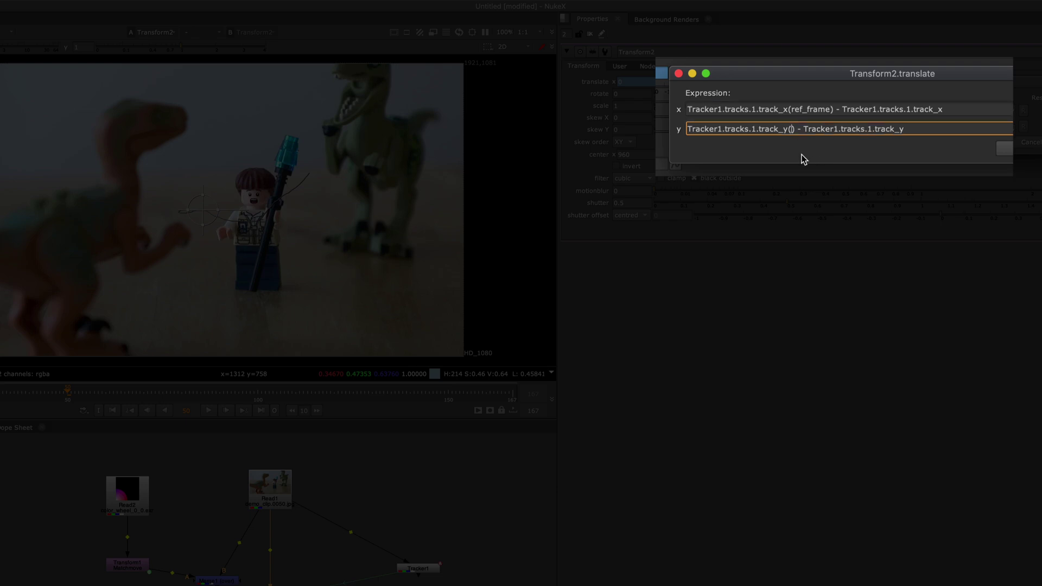
{"action": "type", "text": "ref_fr"}
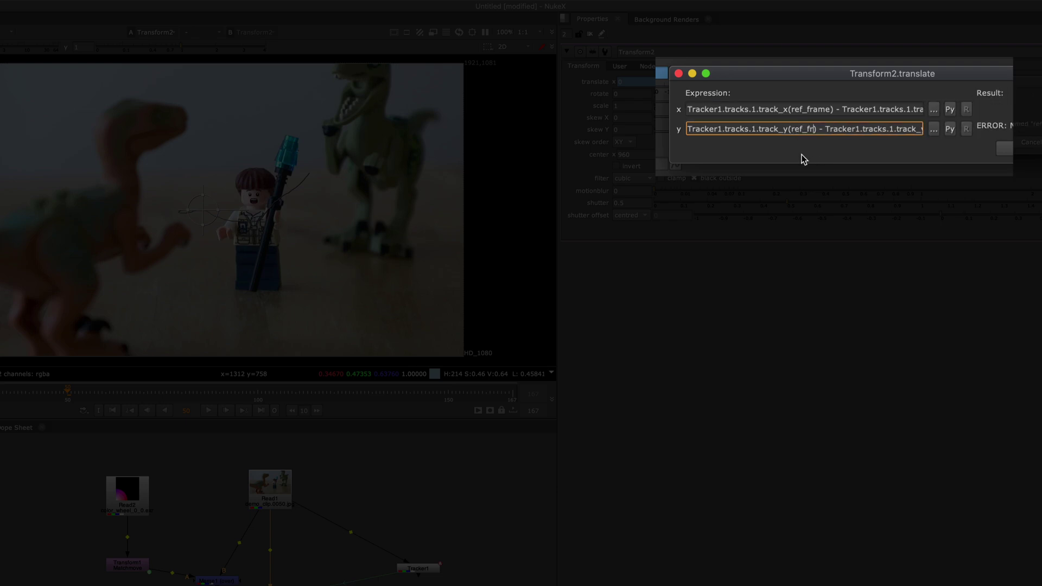
{"action": "type", "text": "ame"}
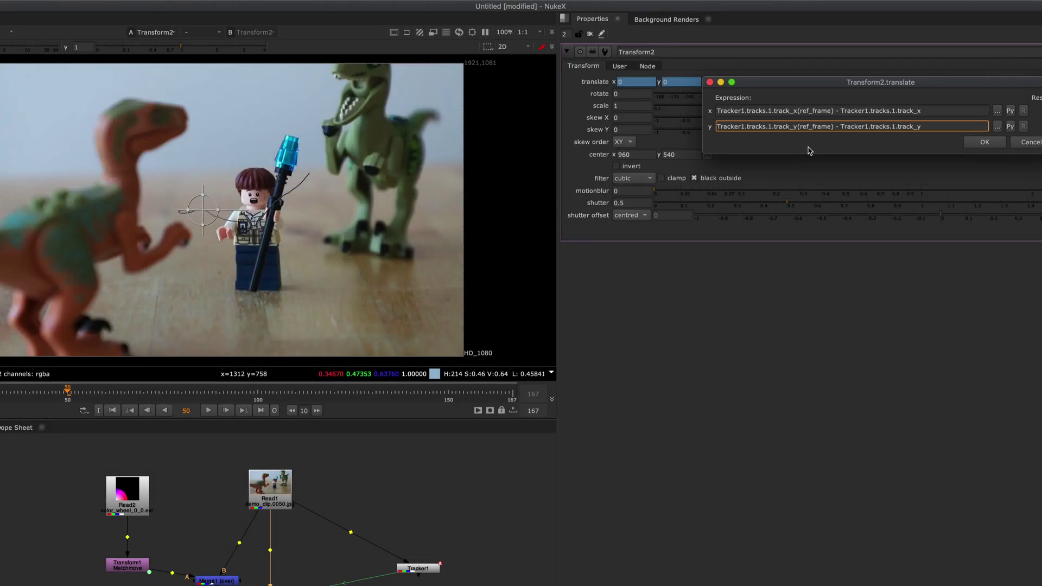
{"action": "key", "text": "Return"}
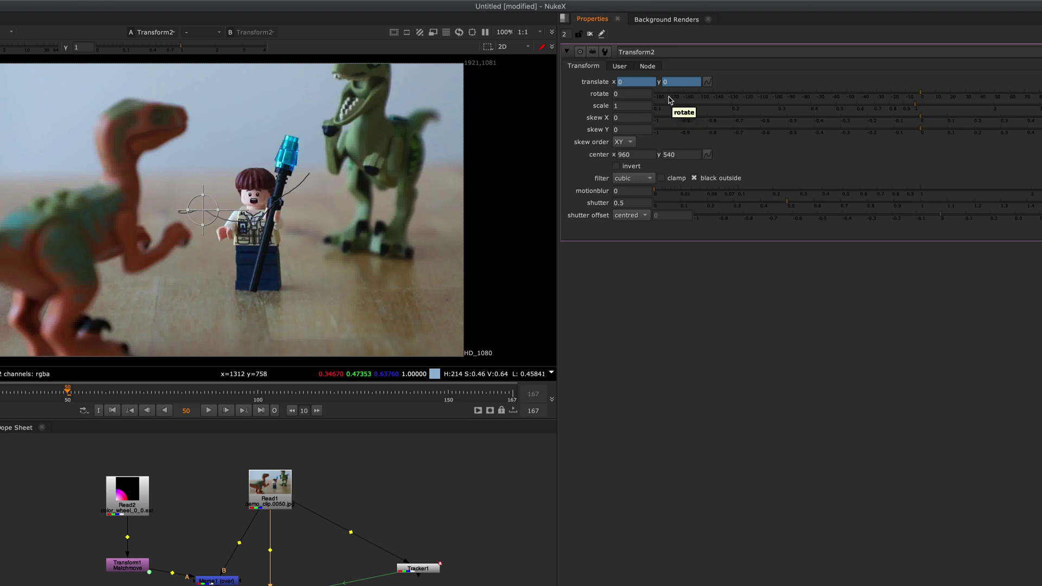
Set Transform2's Reference Frame to 1 and play the stabilized clip from frame 1, finishing back at the first frame.
{"action": "left_click", "coordinate": [622, 66]}
{"action": "left_click", "coordinate": [637, 82]}
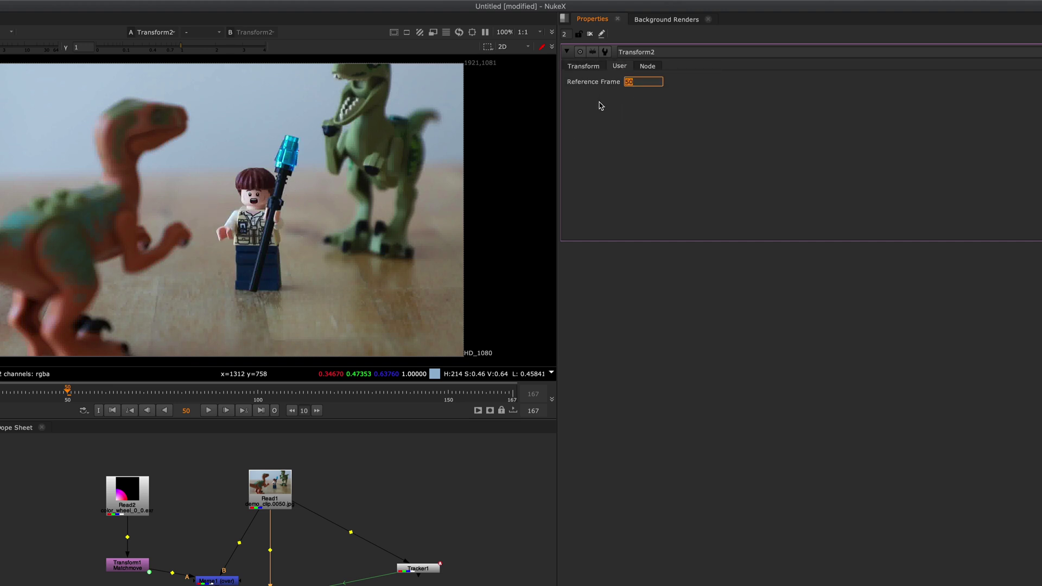
{"action": "type", "text": "1"}
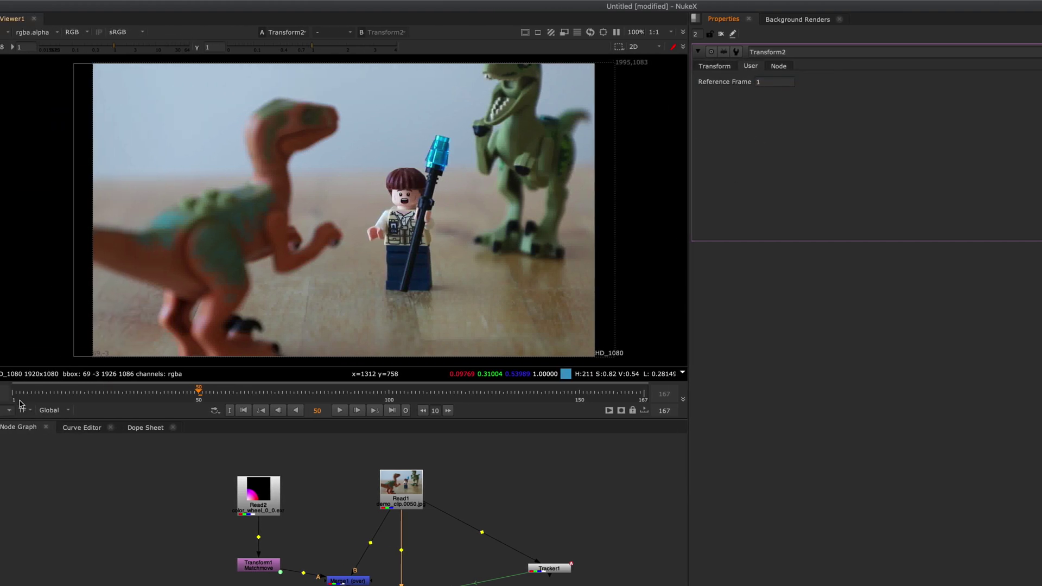
{"action": "left_click", "coordinate": [4, 400]}
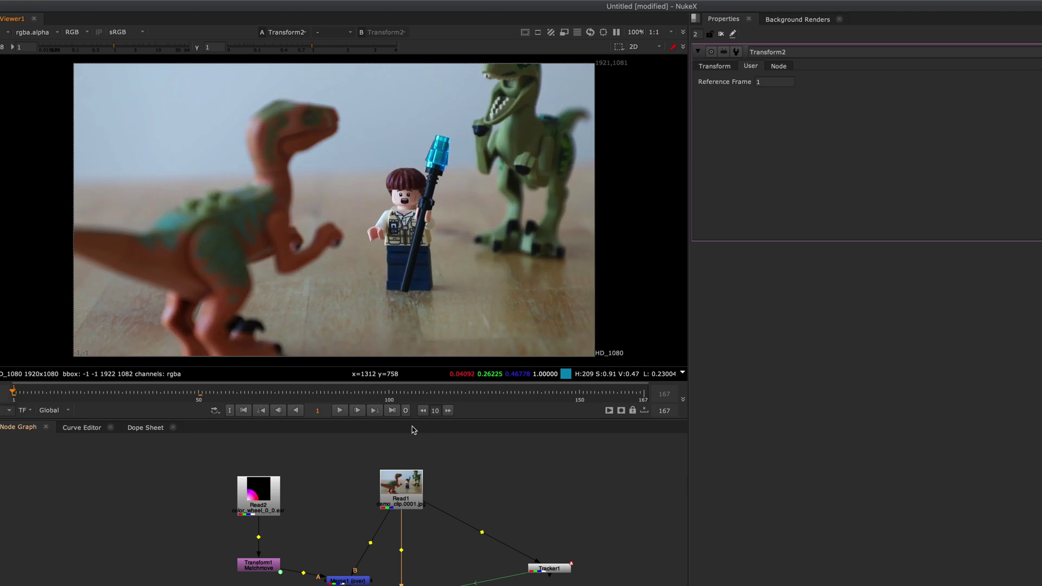
{"action": "left_click", "coordinate": [345, 412]}
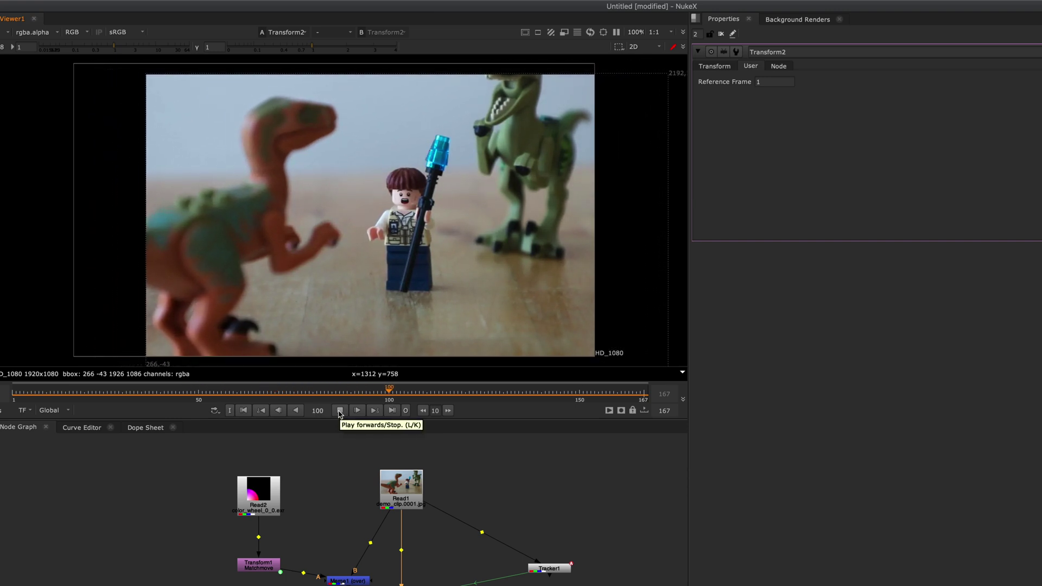
{"action": "left_click", "coordinate": [340, 411]}
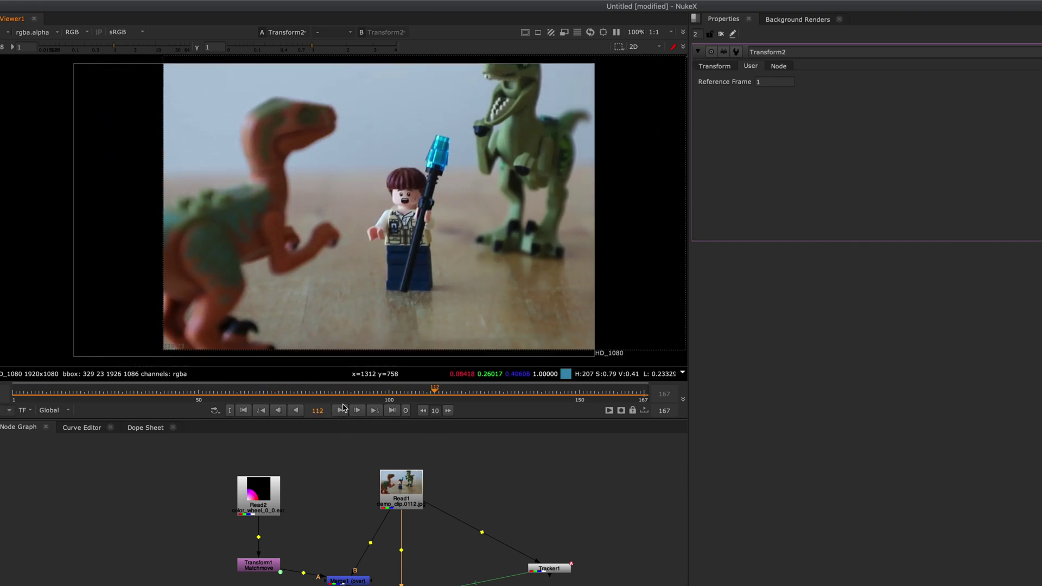
{"action": "left_click", "coordinate": [18, 402]}
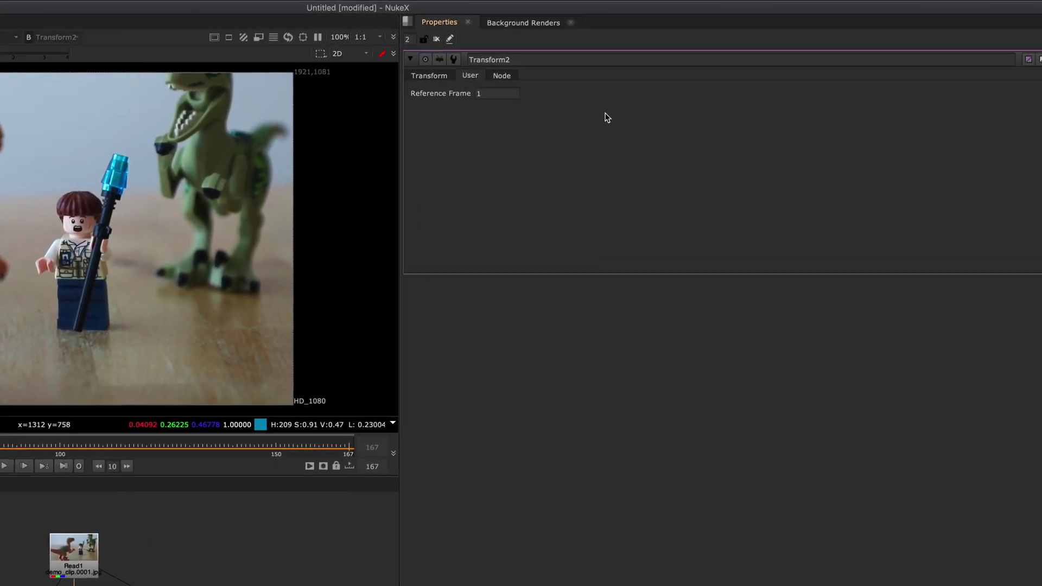
Add a second line reading "Ref Frame: [value ref_frame]" below Stabilize in Transform2's node label.
{"action": "left_click", "coordinate": [501, 76]}
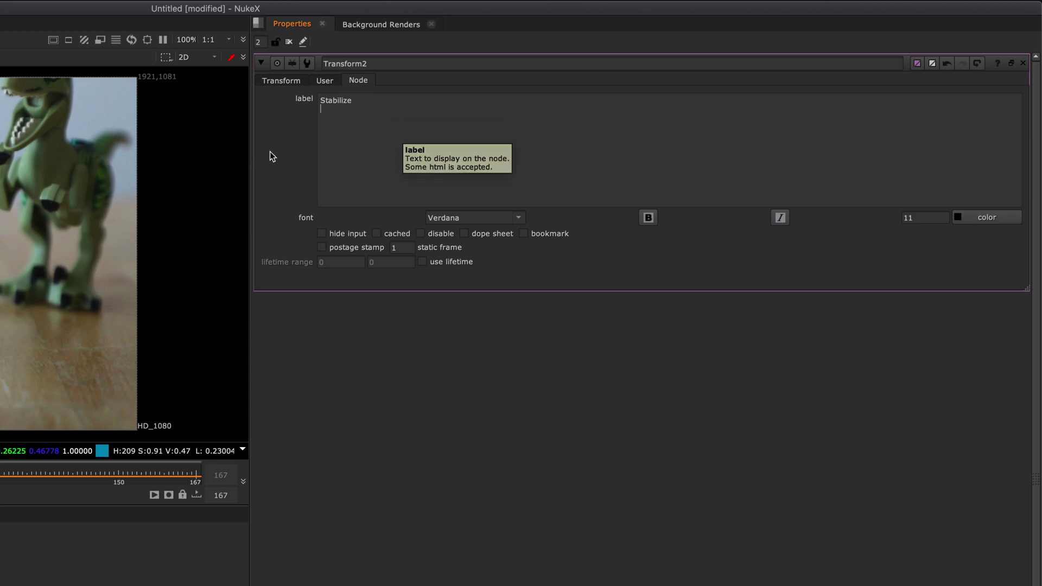
{"action": "type", "text": "f Frame"}
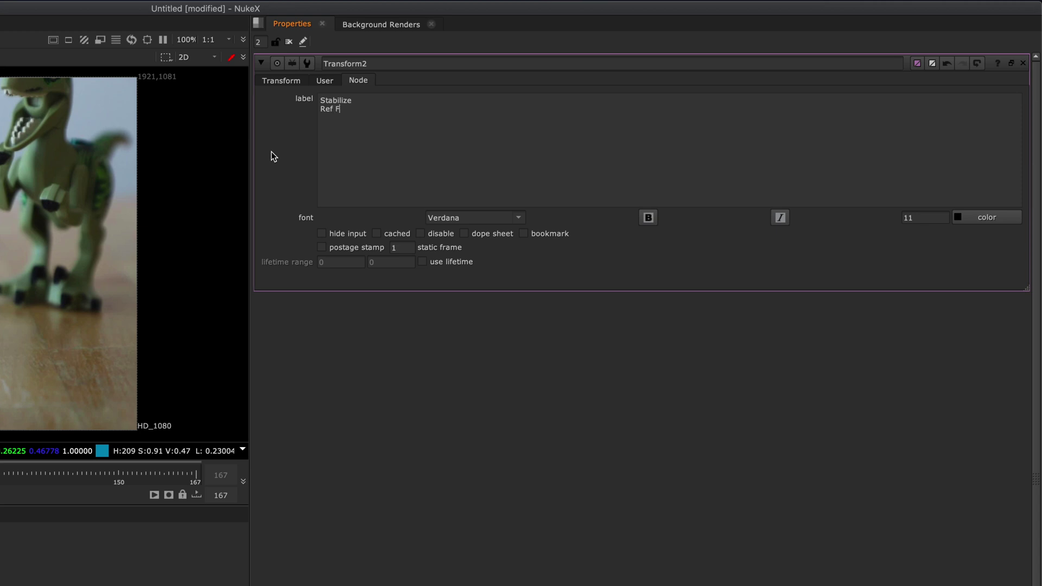
{"action": "type", "text": ": [value ref_frame]"}
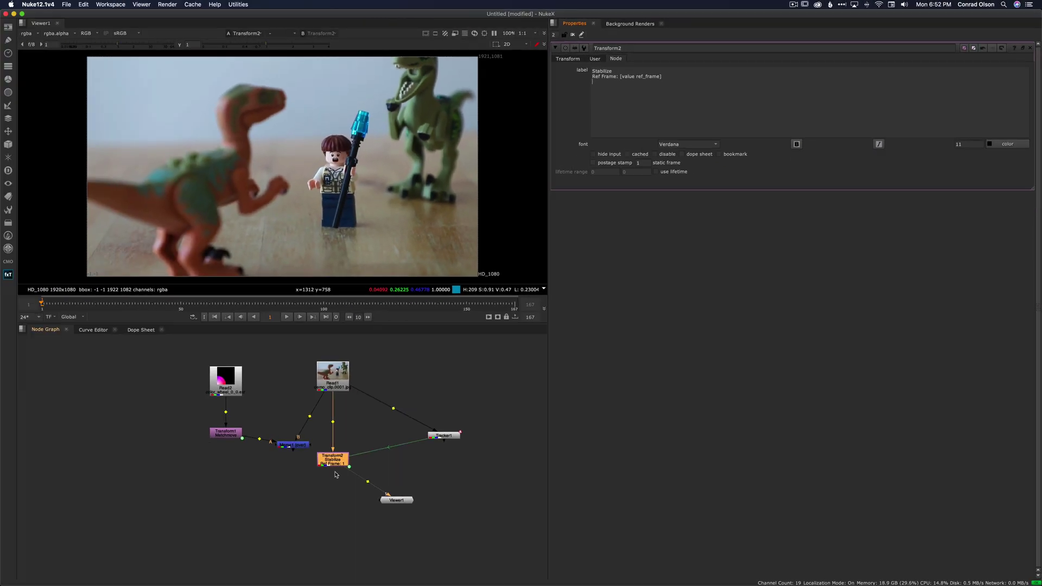
{"action": "scroll", "coordinate": [142, 581], "scroll_direction": "up", "scroll_amount": 10}
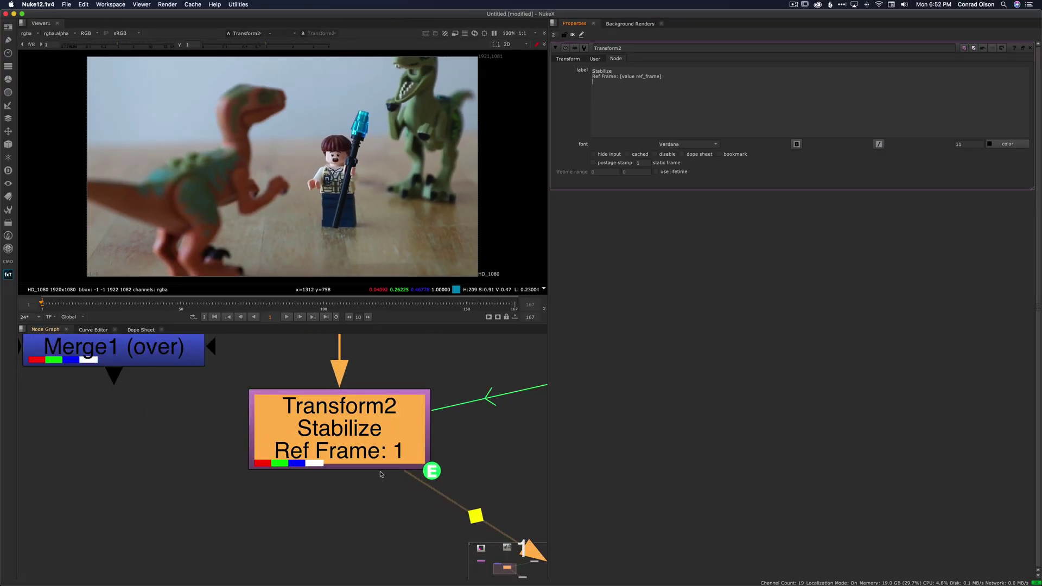
Set Transform2's Reference Frame to 100 and then to 50 to test the live node label.
{"action": "left_click", "coordinate": [593, 59]}
{"action": "left_click", "coordinate": [609, 71]}
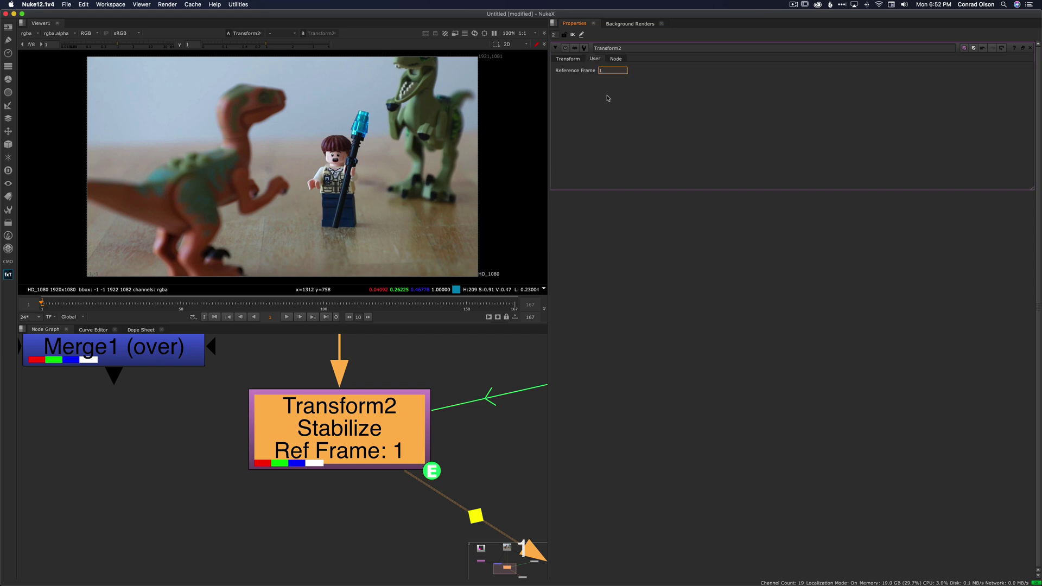
{"action": "key", "text": "Return"}
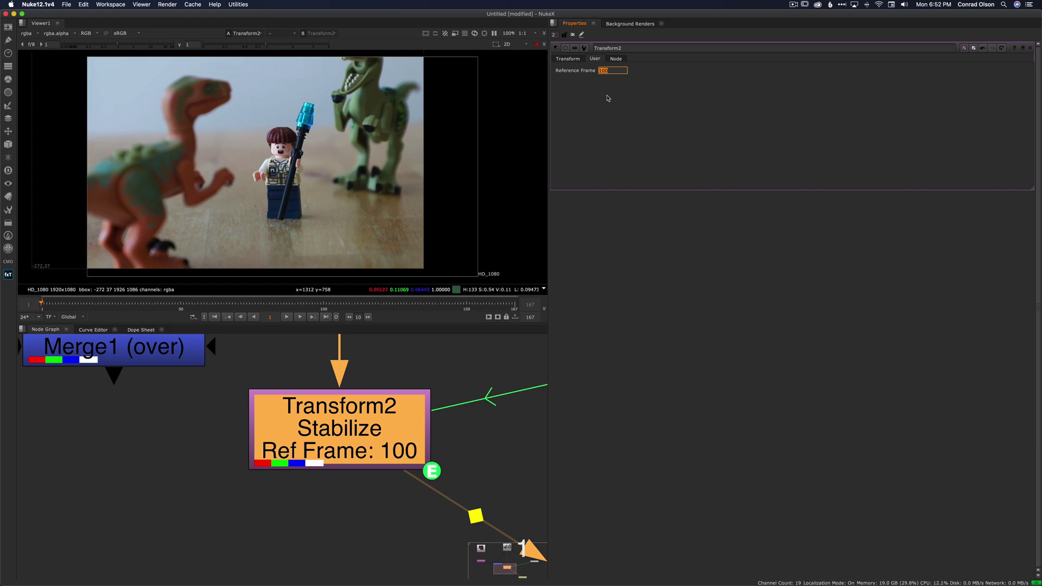
{"action": "key", "text": "BackSpace"}
{"action": "type", "text": "50"}
{"action": "key", "text": "Return"}
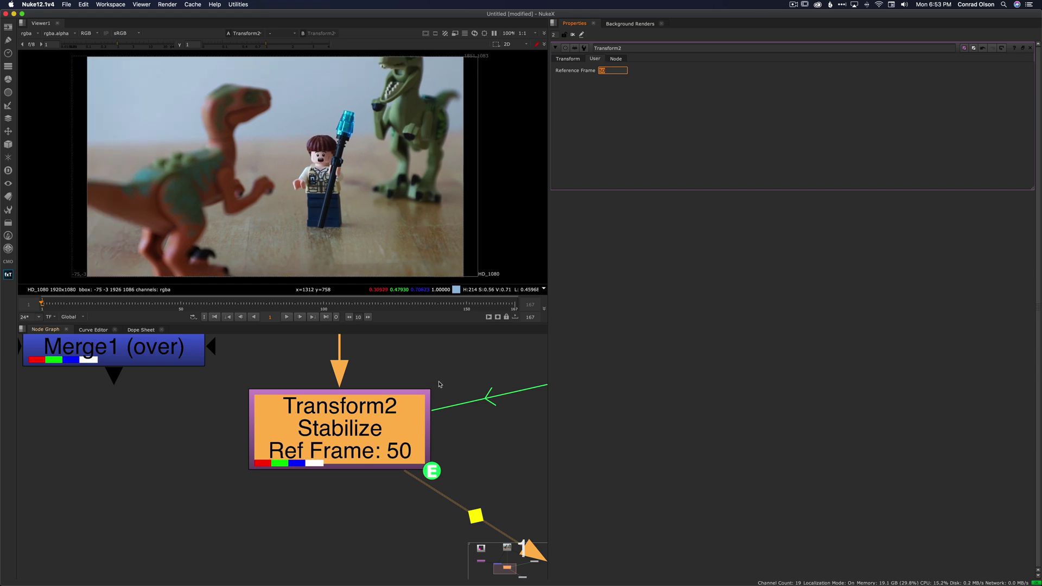
View Merge1's output and reconnect its A input directly to the color wheel's Read2 node, bypassing Transform1.
{"action": "scroll", "coordinate": [437, 382], "scroll_direction": "down", "scroll_amount": 3}
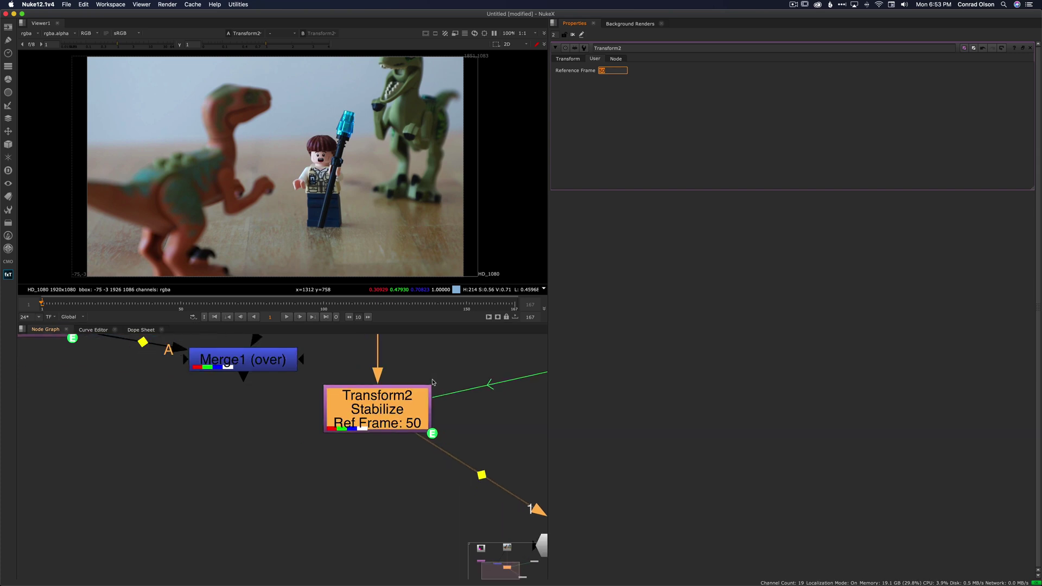
{"action": "scroll", "coordinate": [433, 382], "scroll_direction": "down", "scroll_amount": 3}
{"action": "scroll", "coordinate": [442, 363], "scroll_direction": "down", "scroll_amount": 2}
{"action": "middle_click_drag", "start_coordinate": [413, 390], "coordinate": [417, 416]}
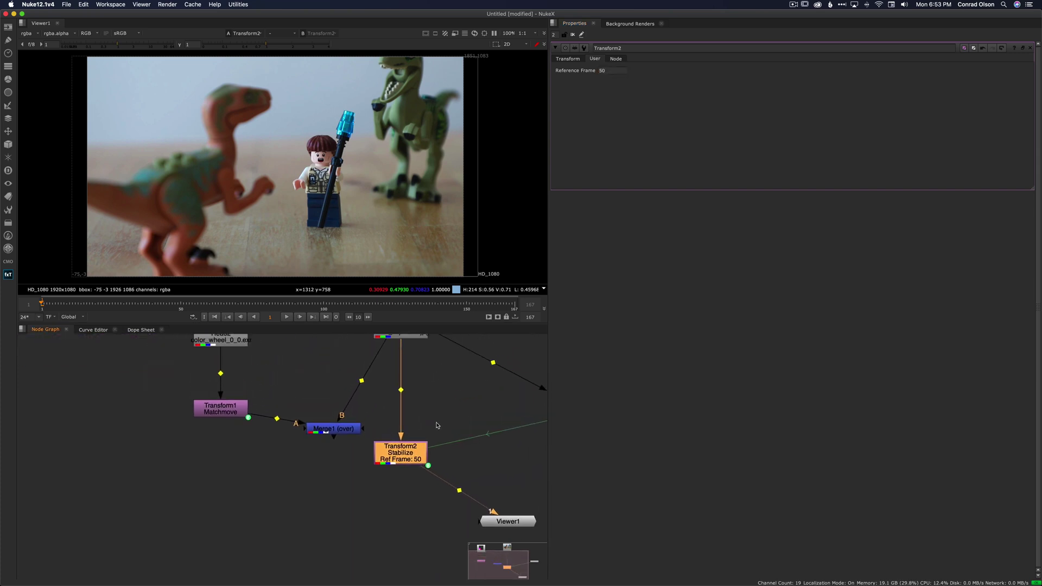
{"action": "middle_click_drag", "start_coordinate": [303, 398], "coordinate": [319, 441]}
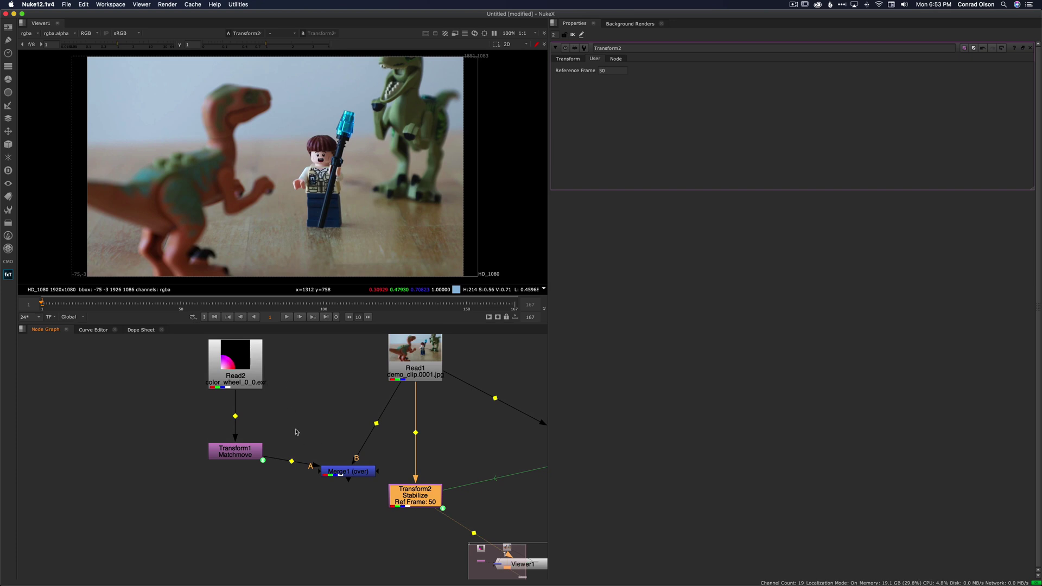
{"action": "middle_click_drag", "start_coordinate": [296, 432], "coordinate": [290, 455]}
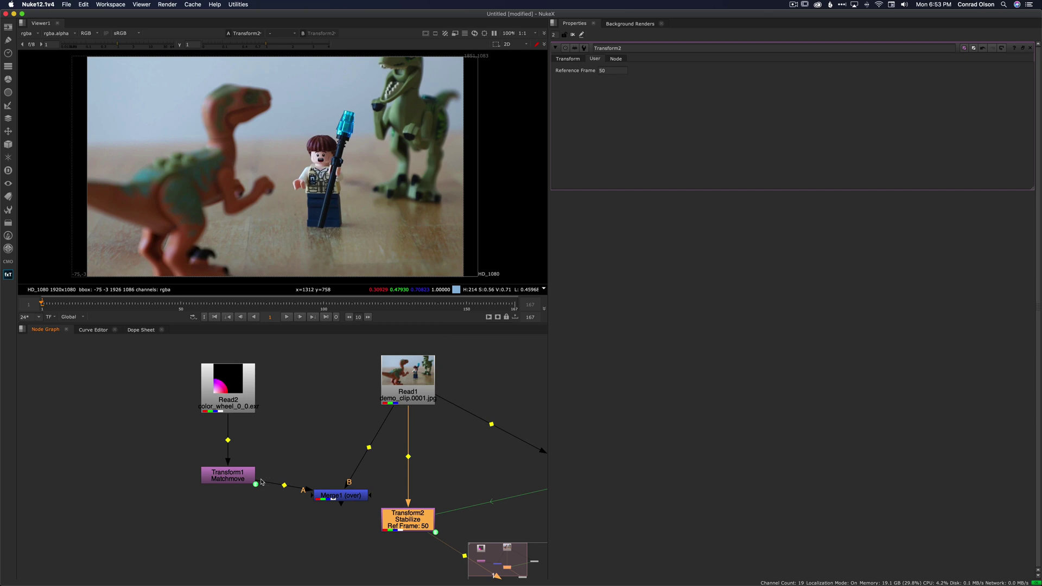
{"action": "mouse_move", "coordinate": [261, 482]}
{"action": "left_mouse_down"}
{"action": "mouse_move", "coordinate": [258, 427]}
{"action": "mouse_move", "coordinate": [248, 476]}
{"action": "left_mouse_up"}
{"action": "left_click", "coordinate": [322, 496]}
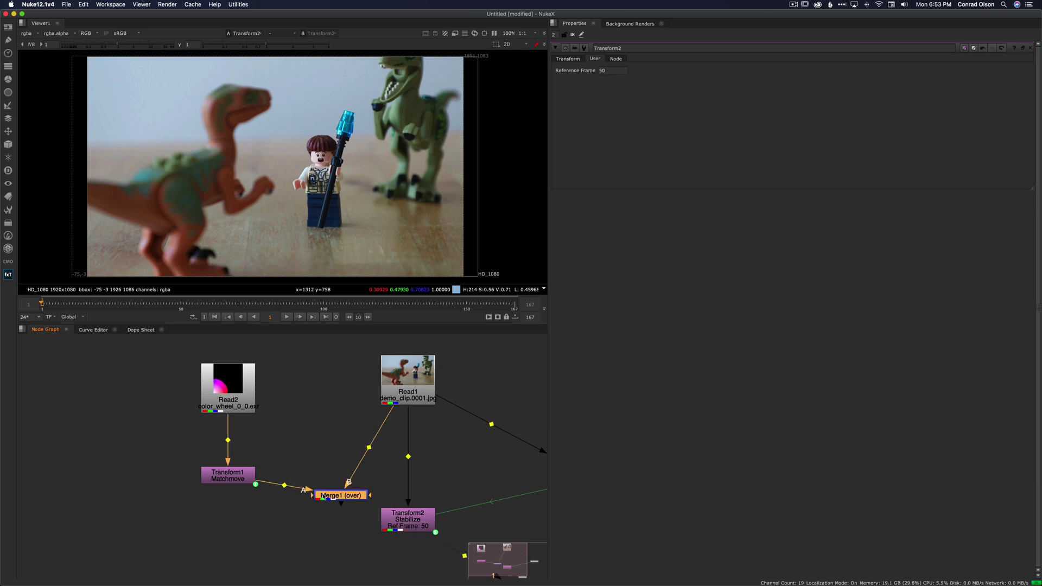
{"action": "key", "text": "1"}
{"action": "left_click_drag", "start_coordinate": [313, 491], "coordinate": [233, 393]}
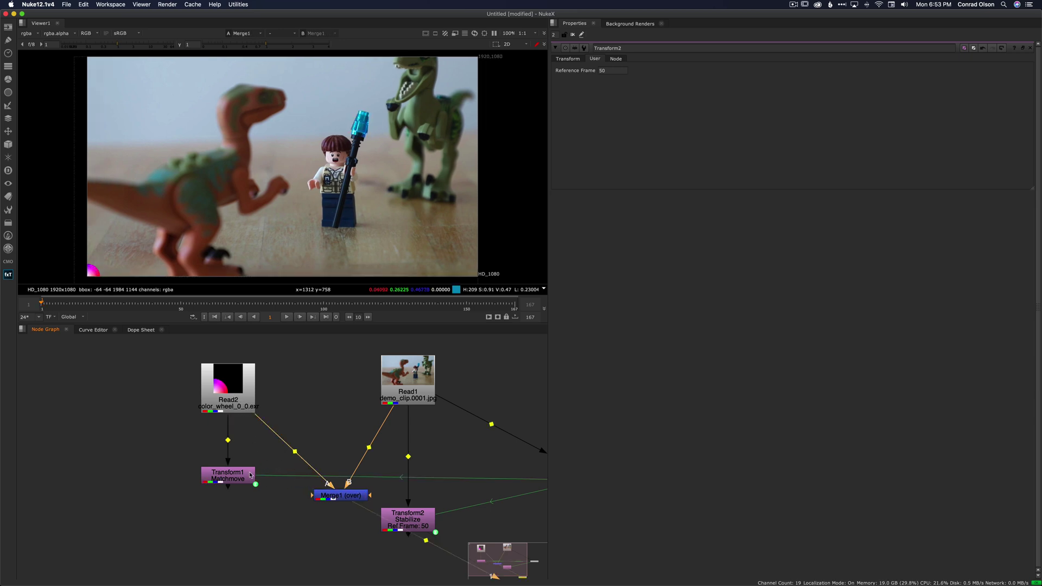
At frame 100, insert a Transform between Read2 and Merge1 and move the color wheel onto the staff's tip, translate about x 1082, y 796.
{"action": "left_click", "coordinate": [324, 304]}
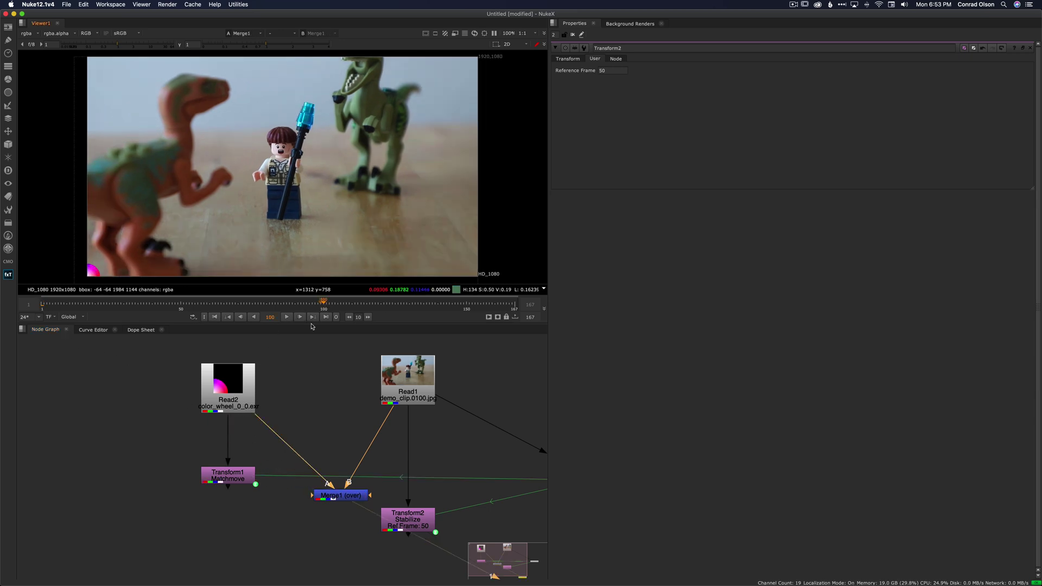
{"action": "left_click", "coordinate": [294, 417]}
{"action": "key", "text": "t"}
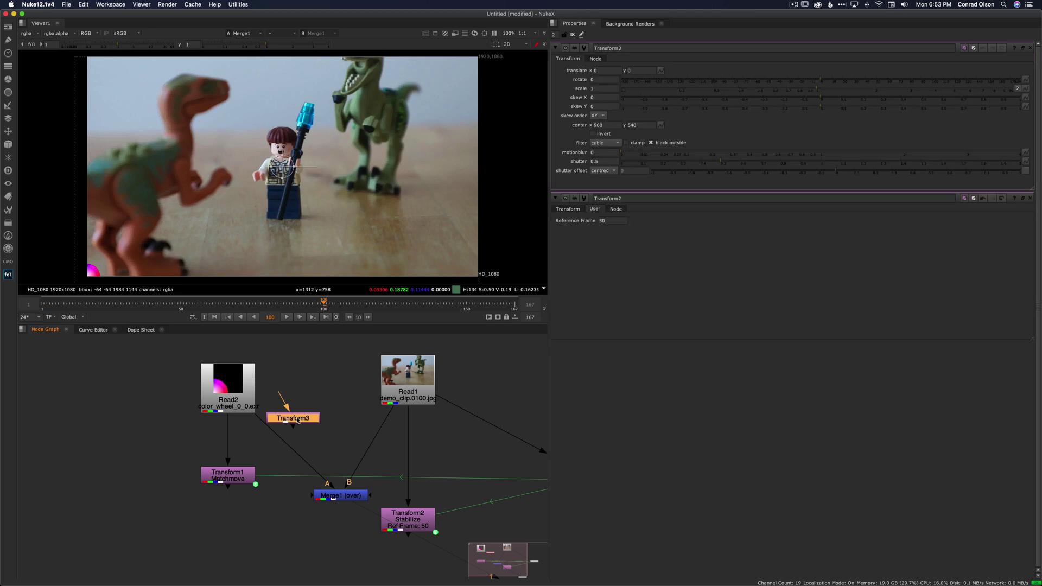
{"action": "left_click_drag", "start_coordinate": [297, 419], "coordinate": [284, 437]}
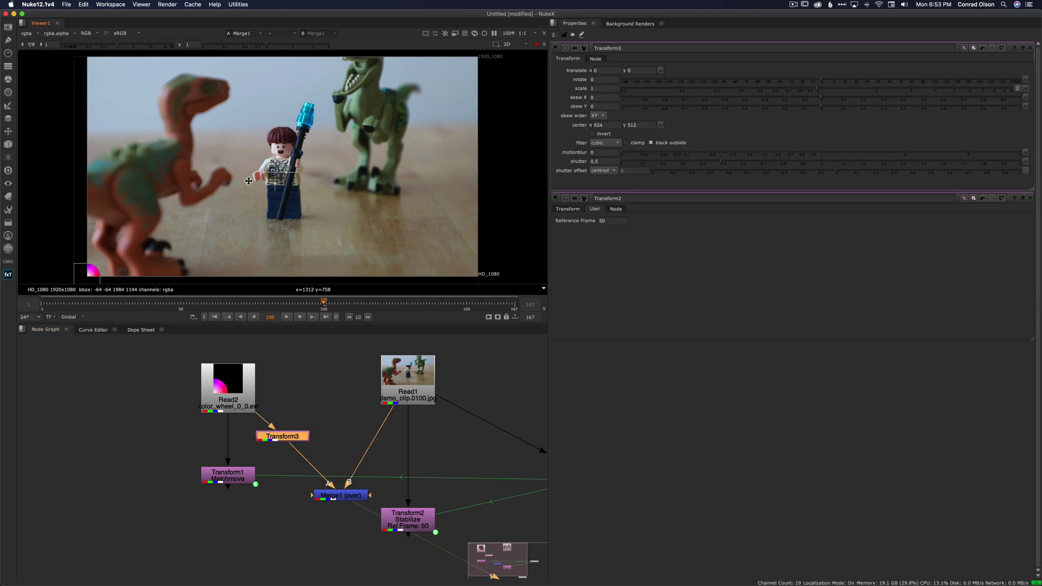
{"action": "left_click_drag", "start_coordinate": [277, 164], "coordinate": [309, 116], "text": "super"}
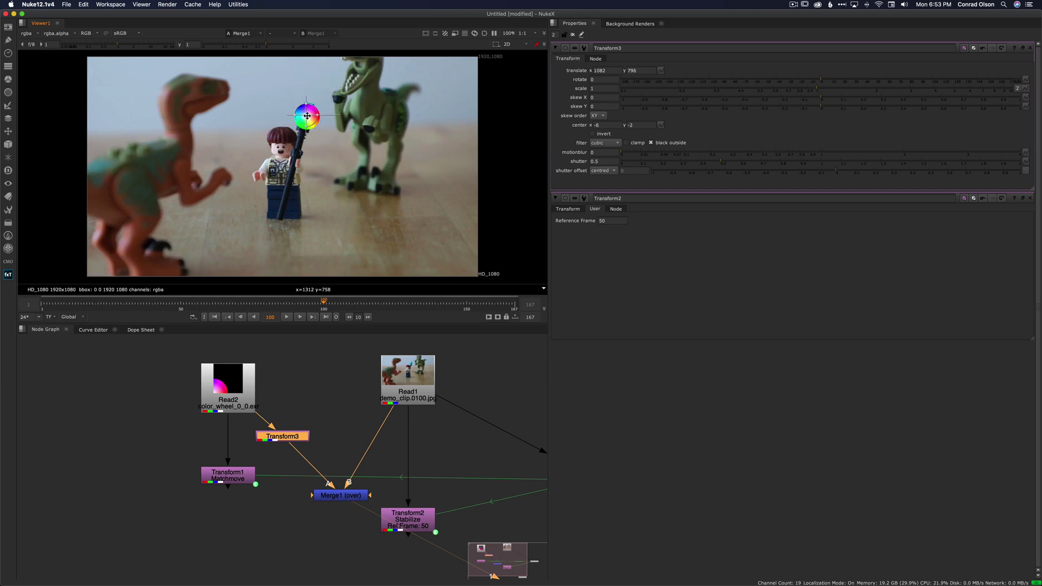
Delete the old Transform1 Matchmove node and line Transform3 up directly below Read2.
{"action": "scroll", "coordinate": [301, 496], "scroll_direction": "down", "scroll_amount": 2}
{"action": "left_click", "coordinate": [225, 452]}
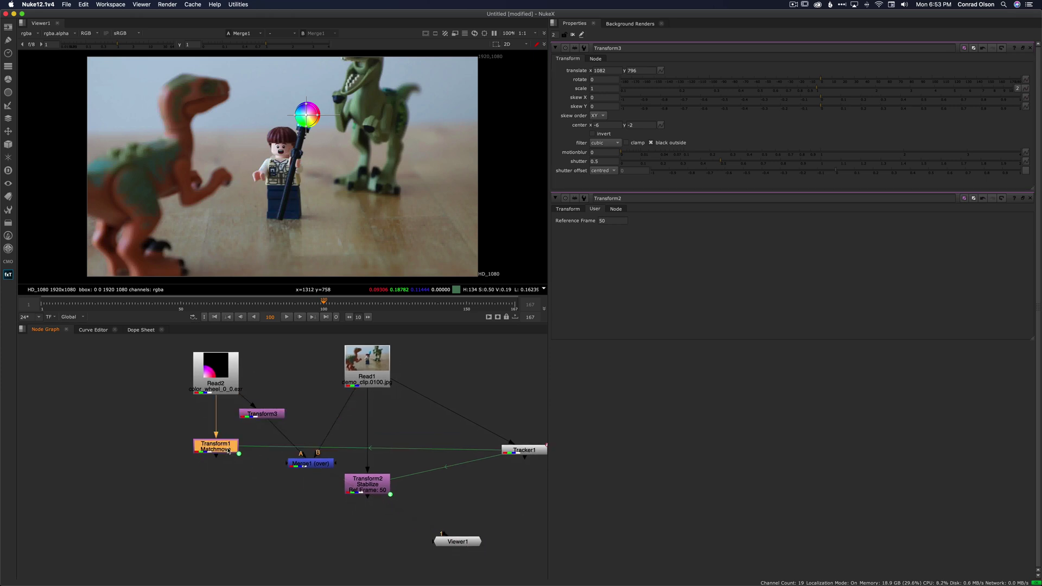
{"action": "key", "text": "Delete"}
{"action": "left_click_drag", "start_coordinate": [258, 421], "coordinate": [211, 423]}
Copy the Transform2 Stabilize node and paste a duplicate between Transform3 and Read1's branch, above Merge1.
{"action": "left_click", "coordinate": [378, 492]}
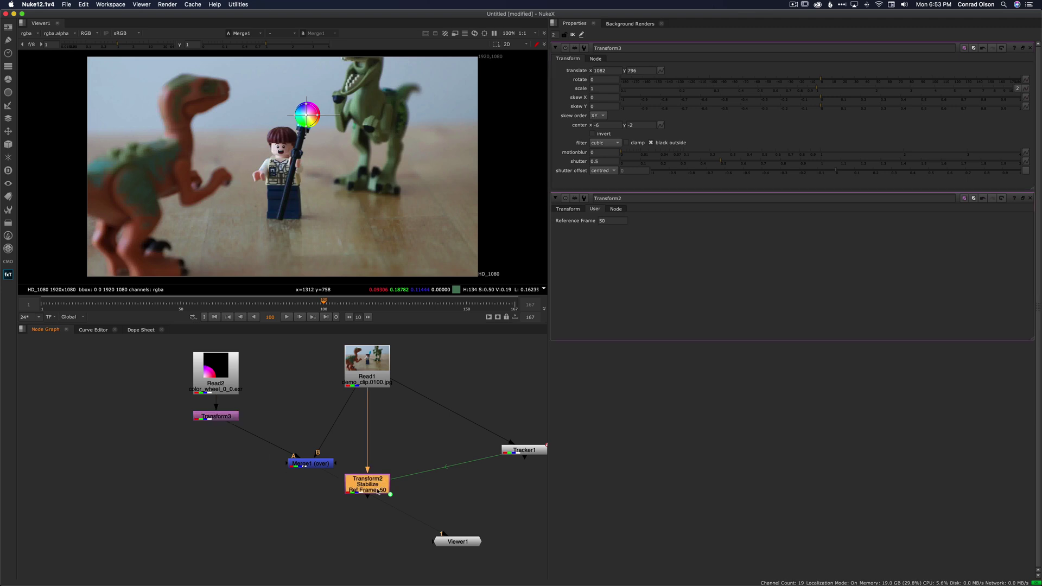
{"action": "key", "text": "ctrl+c"}
{"action": "left_click", "coordinate": [295, 417]}
{"action": "key", "text": "ctrl+v"}
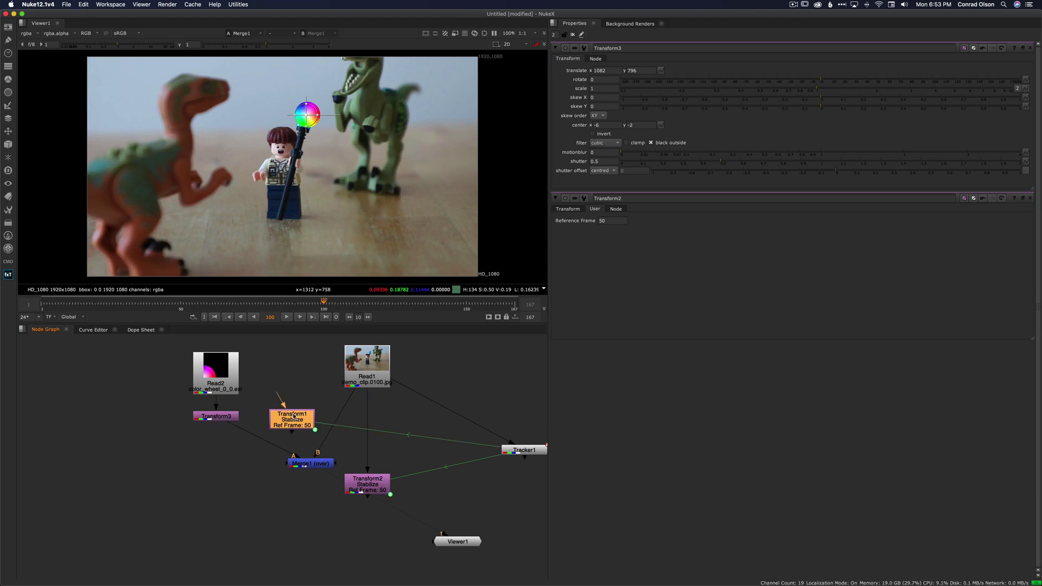
Close Transform3's properties and replace Stabilize with Matchmove in the label of the pasted Transform1 node.
{"action": "double_click", "coordinate": [293, 417]}
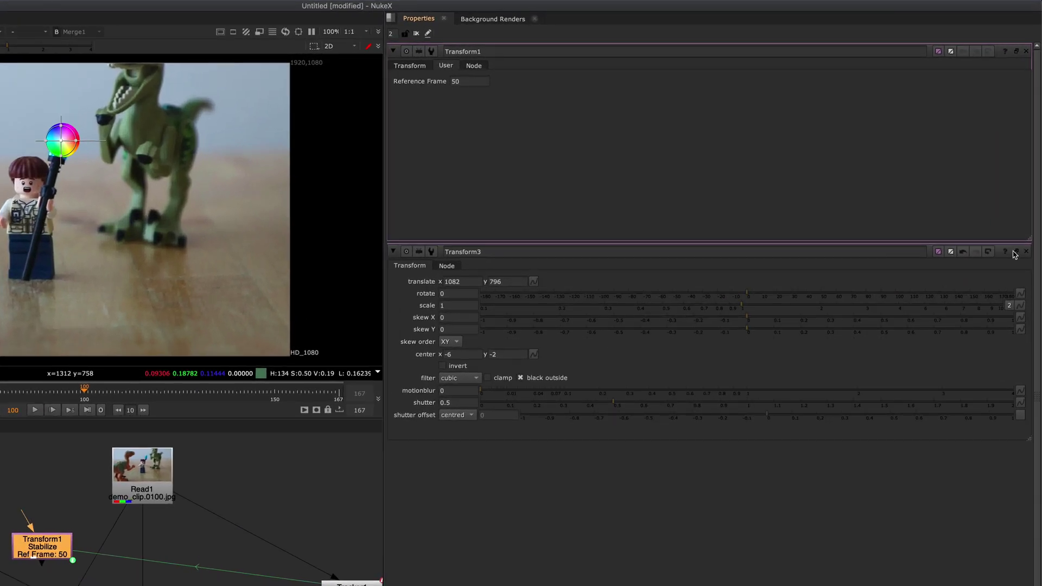
{"action": "left_click", "coordinate": [1025, 252]}
{"action": "left_click", "coordinate": [475, 66]}
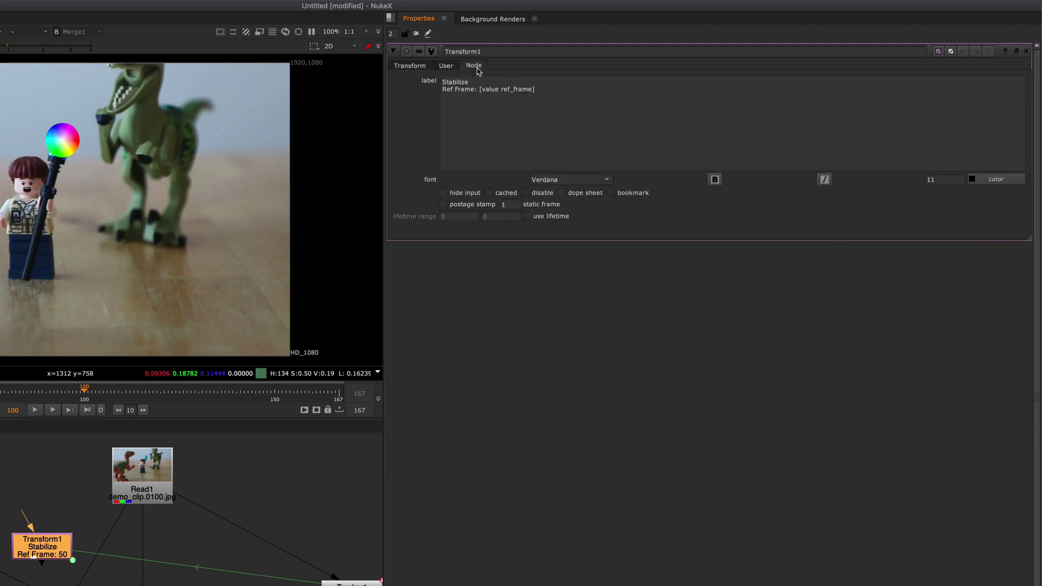
{"action": "left_click", "coordinate": [473, 82]}
{"action": "double_click", "coordinate": [474, 83]}
{"action": "type", "text": "Matchmove"}
Change Transform1's translate x expression to Tracker1.tracks.1.track_x - Tracker1.tracks.1.track_x(ref_frame).
{"action": "left_click", "coordinate": [410, 66]}
{"action": "left_click", "coordinate": [534, 81]}
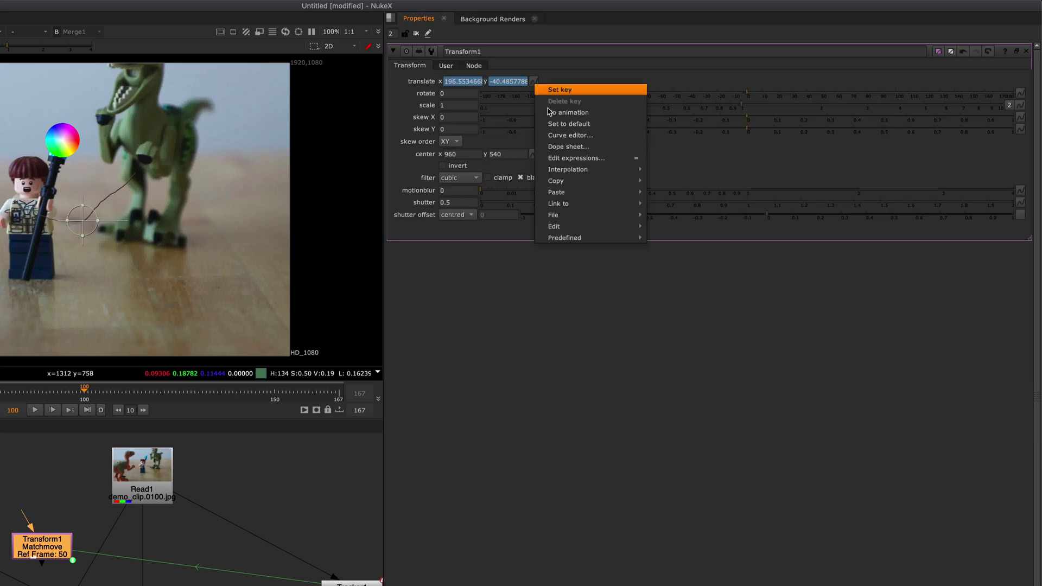
{"action": "left_click", "coordinate": [567, 158]}
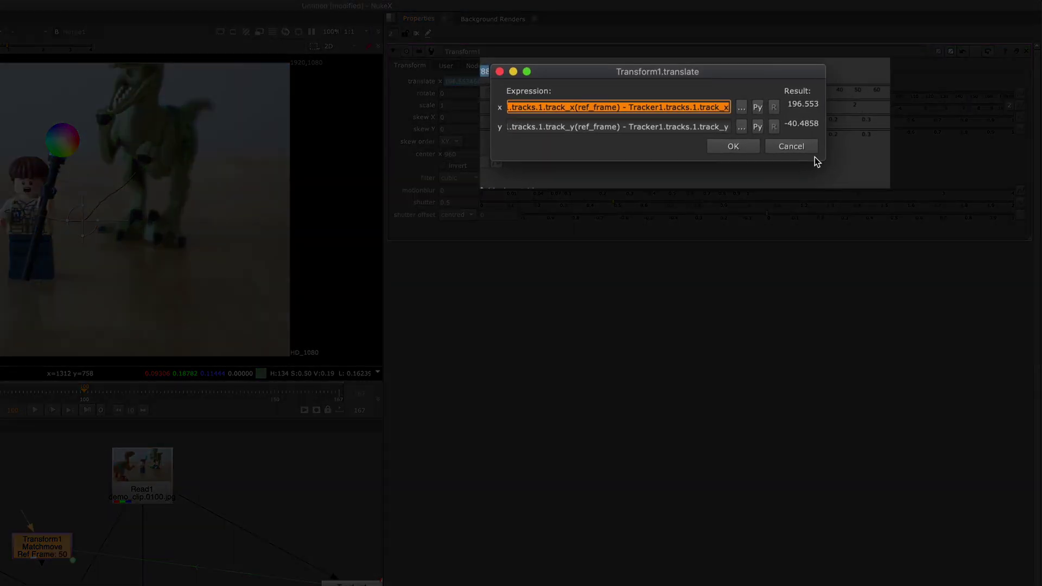
{"action": "left_click_drag", "start_coordinate": [823, 161], "coordinate": [877, 181]}
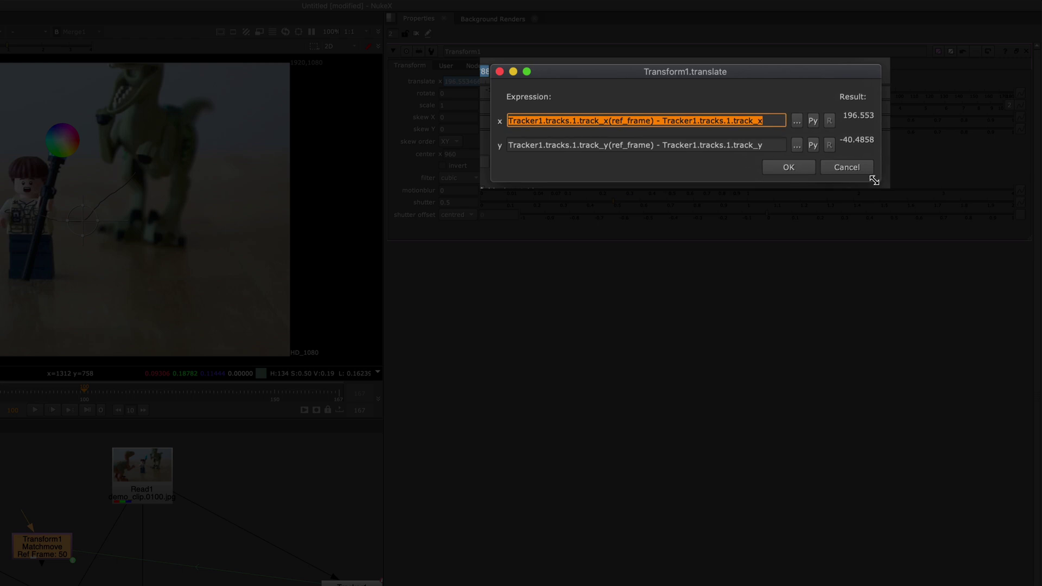
{"action": "left_click", "coordinate": [608, 120]}
{"action": "left_click_drag", "start_coordinate": [608, 120], "coordinate": [652, 123]}
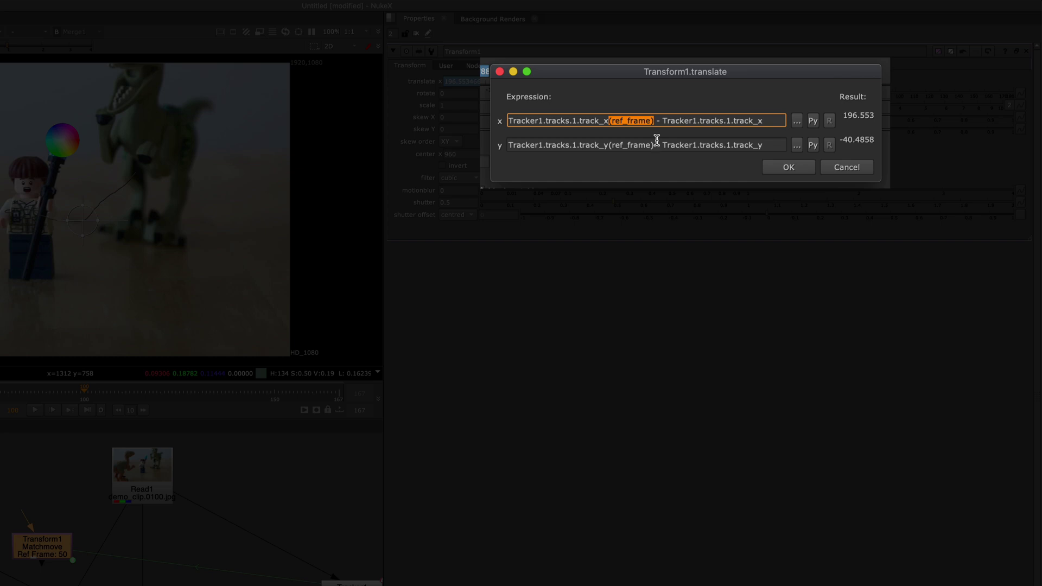
{"action": "key", "text": "BackSpace"}
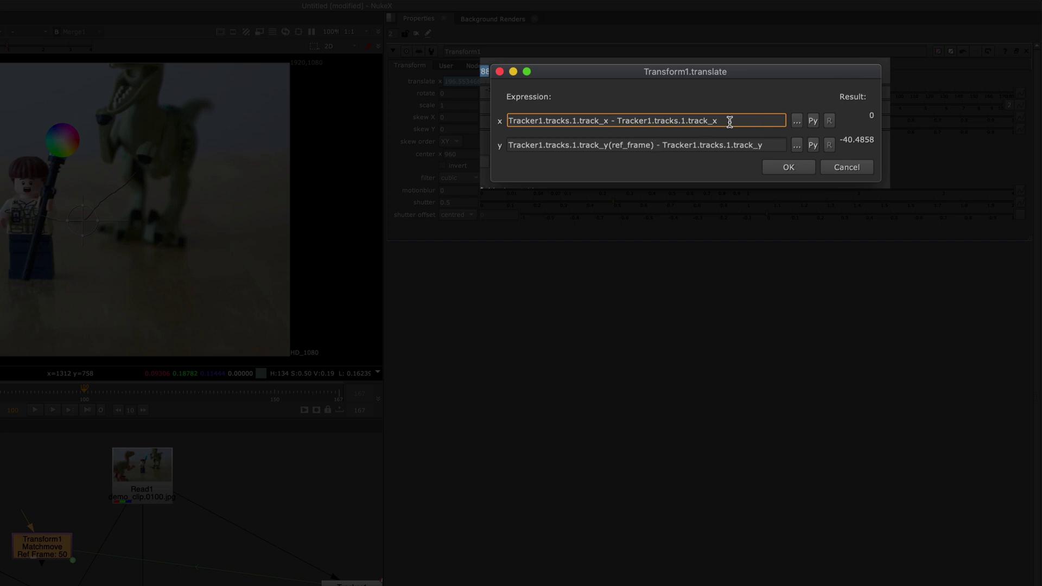
{"action": "key", "text": "ctrl+z"}
Change the translate y expression to Tracker1.tracks.1.track_y - Tracker1.tracks.1.track_y(ref_frame) and accept both expressions.
{"action": "left_click", "coordinate": [608, 145]}
{"action": "left_click_drag", "start_coordinate": [608, 146], "coordinate": [653, 145]}
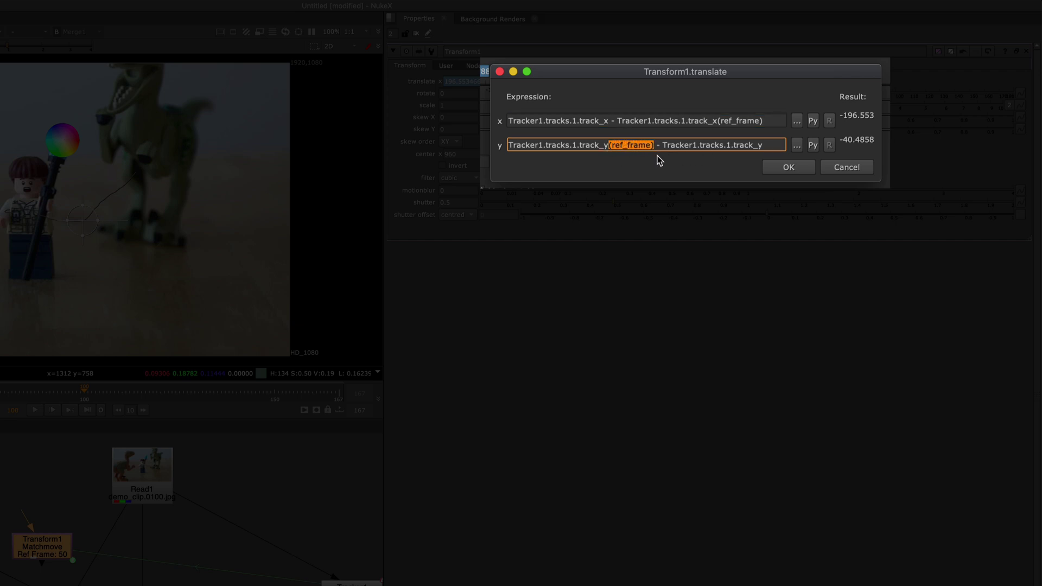
{"action": "key", "text": "BackSpace"}
{"action": "left_click", "coordinate": [721, 145]}
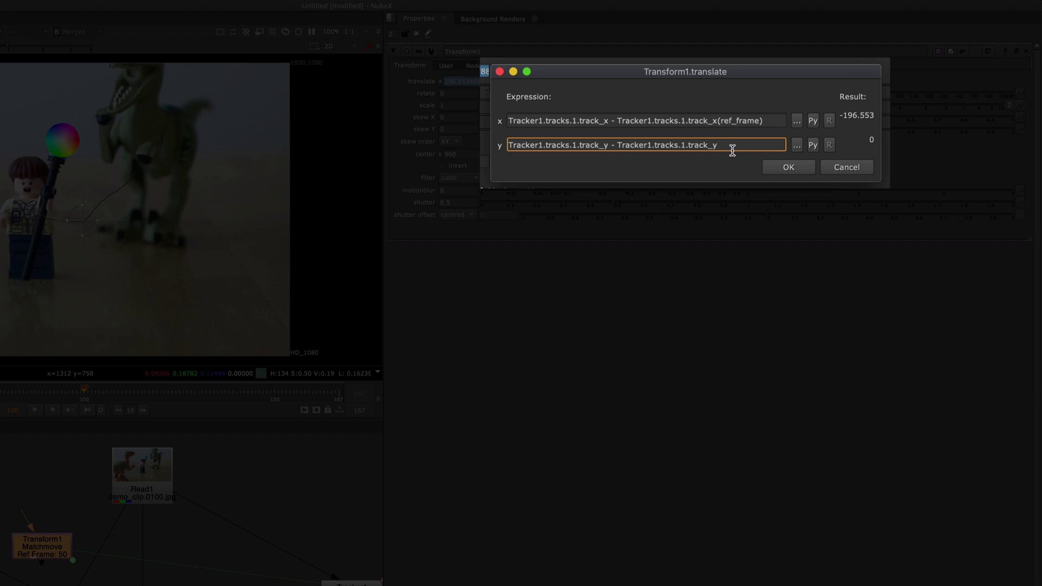
{"action": "key", "text": "ctrl+z"}
{"action": "key", "text": "Return"}
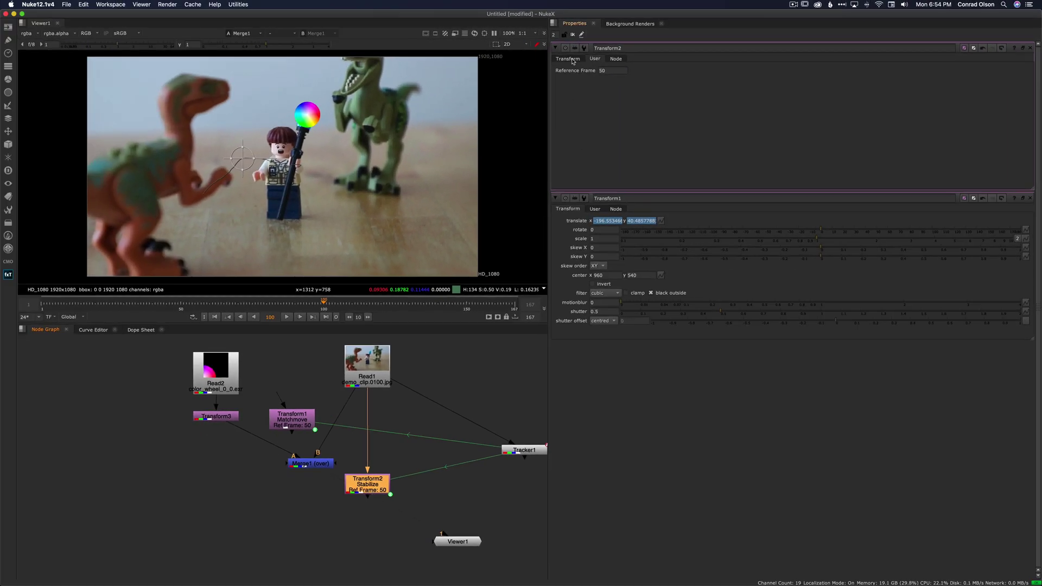
Compare Transform2's translate values with Transform1's, close Transform2's properties, and set Transform1's Reference Frame to 100.
{"action": "left_click", "coordinate": [568, 59]}
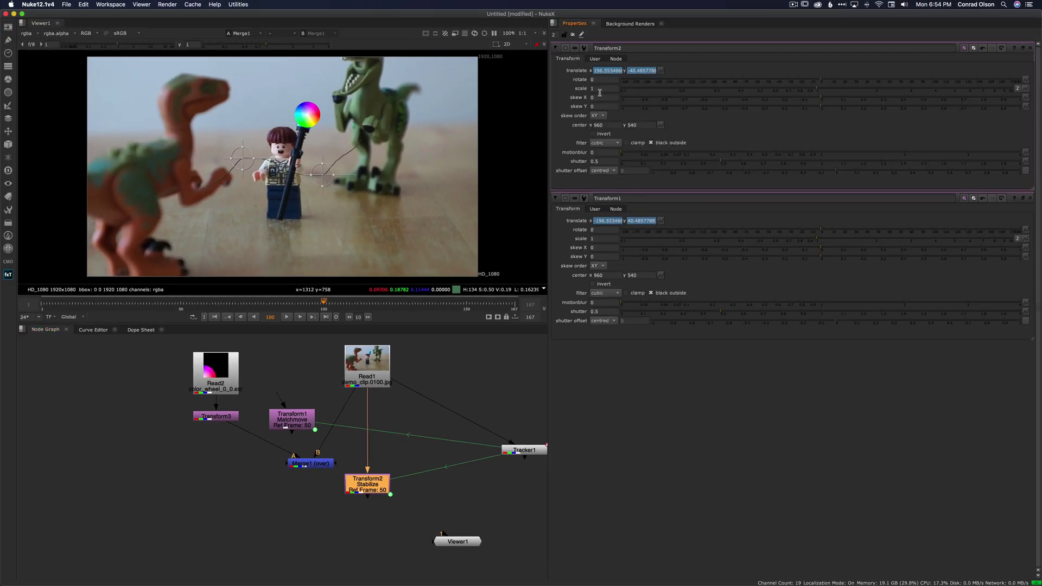
{"action": "left_click", "coordinate": [1030, 48]}
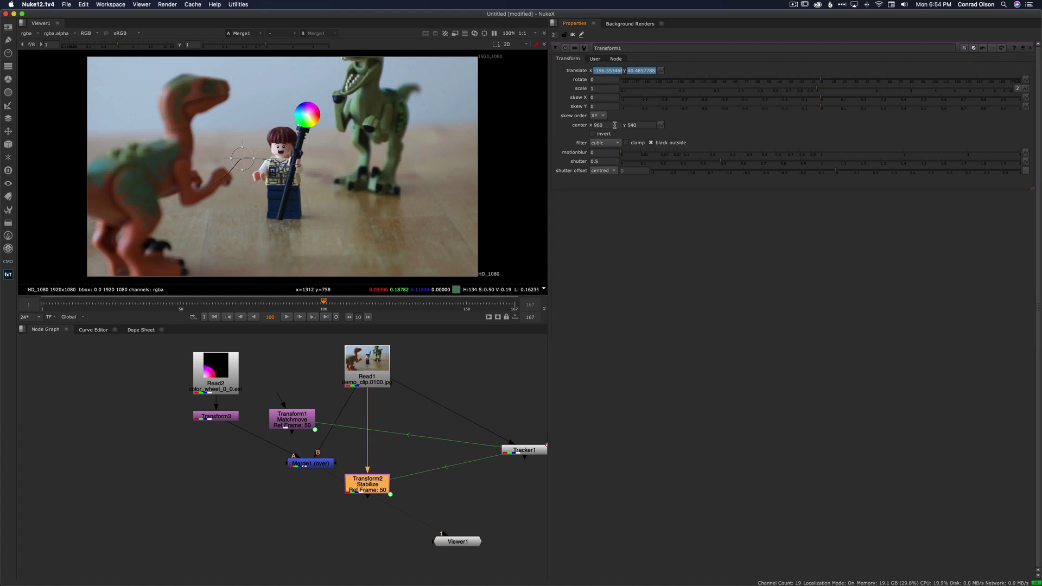
{"action": "left_click", "coordinate": [594, 59]}
{"action": "double_click", "coordinate": [613, 71]}
{"action": "type", "text": "100"}
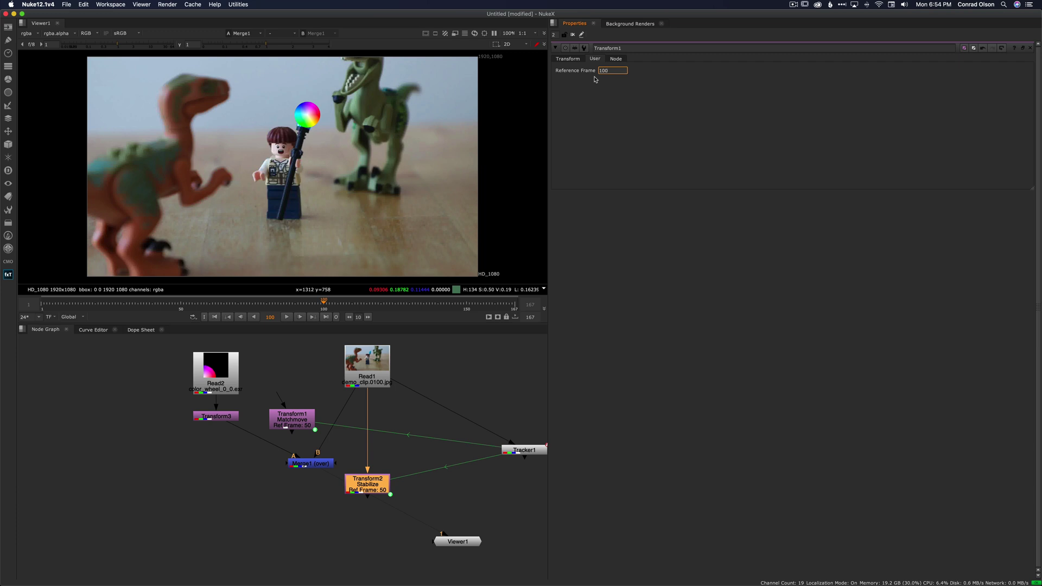
Insert the Transform1 Matchmove node between Transform3 and Merge1 and play the clip to check the color wheel's tracking.
{"action": "left_click_drag", "start_coordinate": [303, 425], "coordinate": [213, 464]}
{"action": "left_click", "coordinate": [261, 441]}
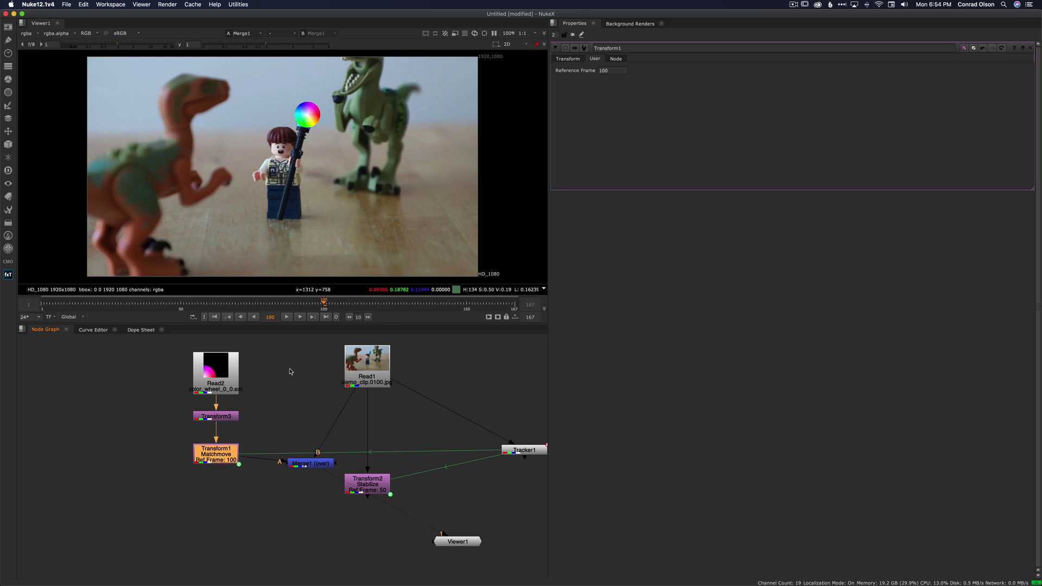
{"action": "left_click", "coordinate": [287, 317]}
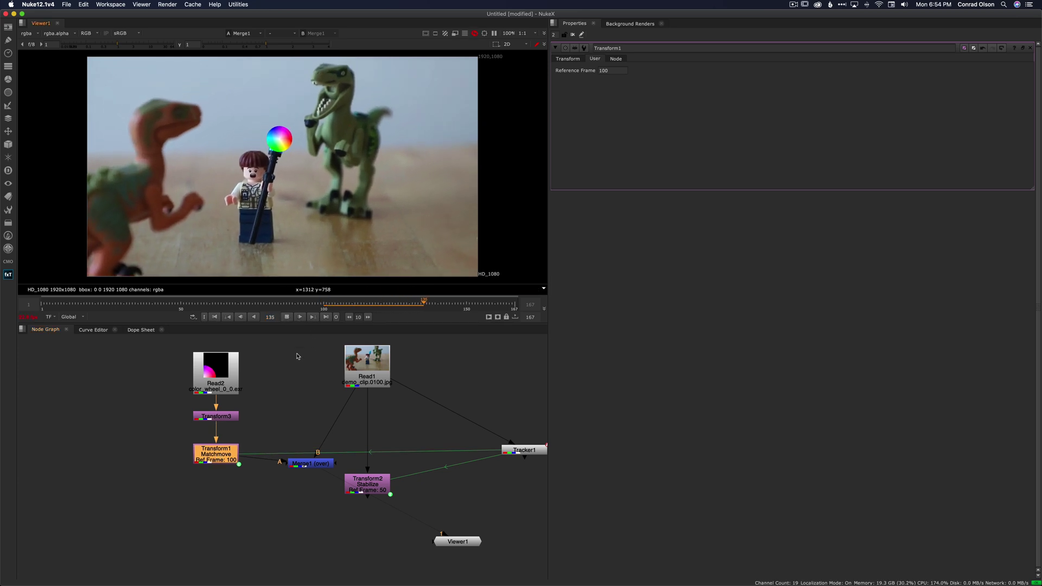